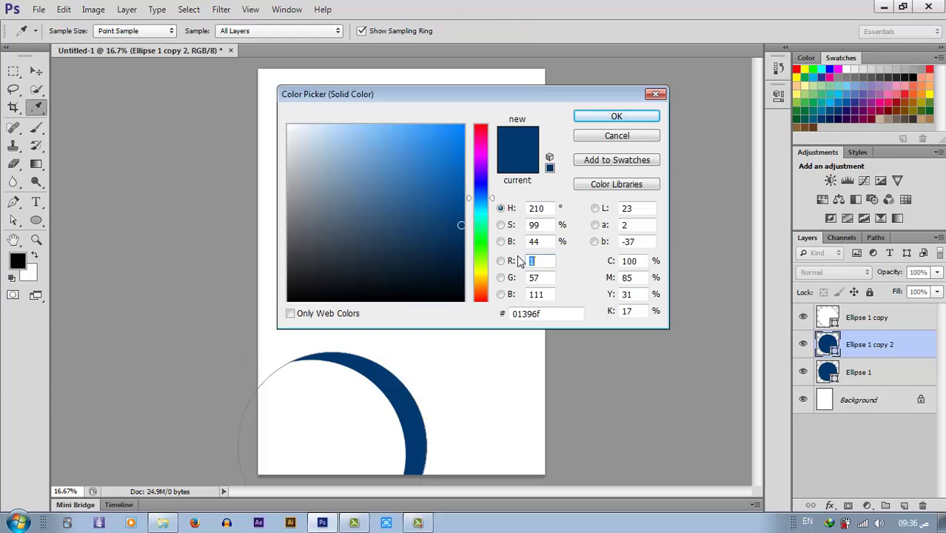
Step: Recolour the Ellipse 1 copy 2 shape light blue and place its layer beneath Ellipse 1
left_click(847, 109)
left_click(650, 119)
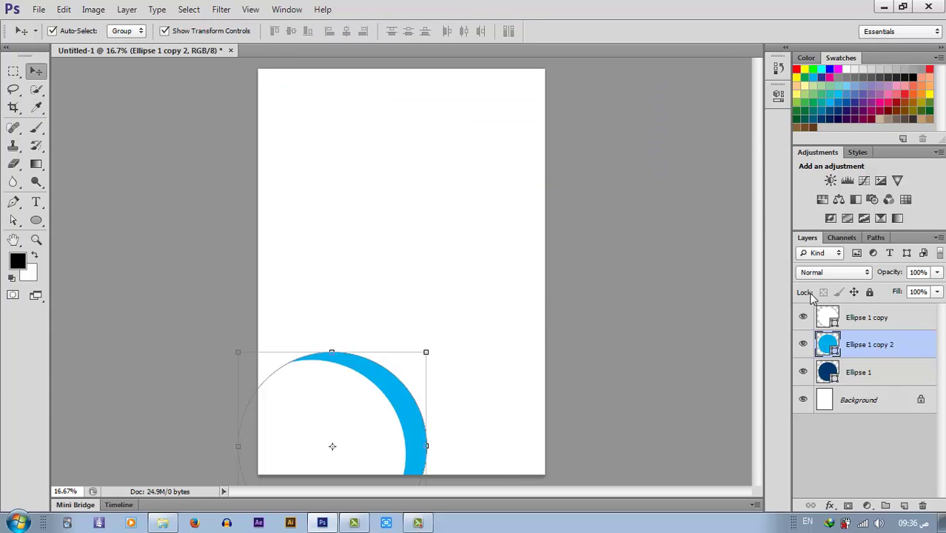
left_click_drag(861, 371, 859, 379)
Step: Nudge the light blue ellipse horizontally to the right so it extends past the dark blue crescent
key("shift+Right")
key("shift+Right")
key("shift+Right")
key("shift+Right")
key("shift+Right")
key("shift+Right")
key("shift+Right")
key("shift+Right")
key("shift+Right")
key("shift+Right")
key("shift+Right")
key("shift+Right")
key("shift+Right")
key("shift+Right")
key("shift+Right")
key("shift+Right")
key("shift+Right")
key("shift+Right")
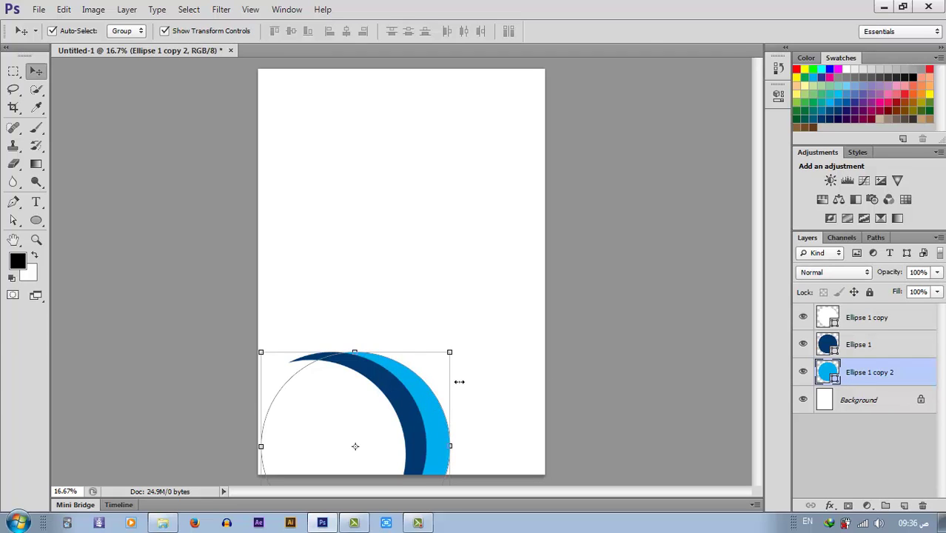
Step: Transform the light blue ellipse with about 12.4° rotation, 108% width, 98% height and 4.6° horizontal skew
mouse_move(461, 381)
left_mouse_down()
mouse_move(466, 371)
mouse_move(468, 392)
left_mouse_up()
left_click_drag(375, 357, 361, 360)
left_click_drag(442, 471, 457, 475)
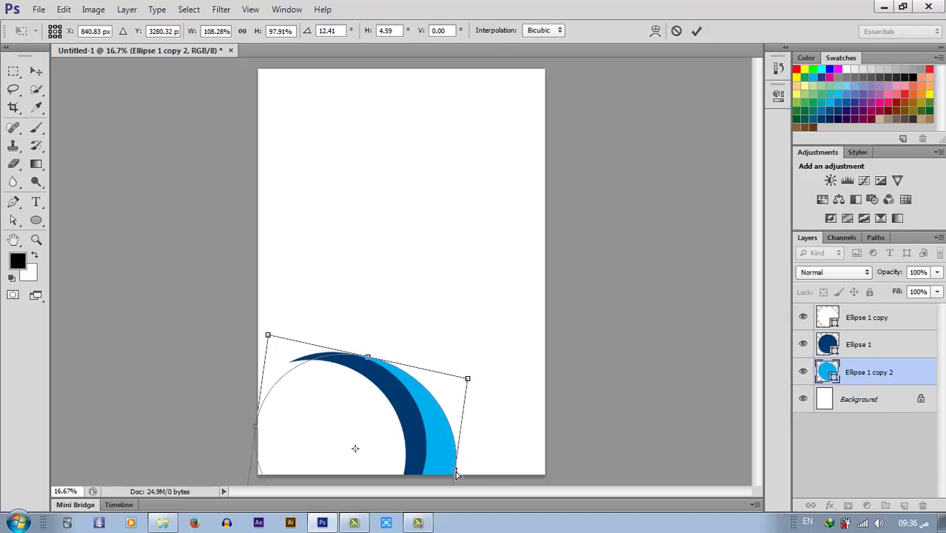
left_click(695, 32)
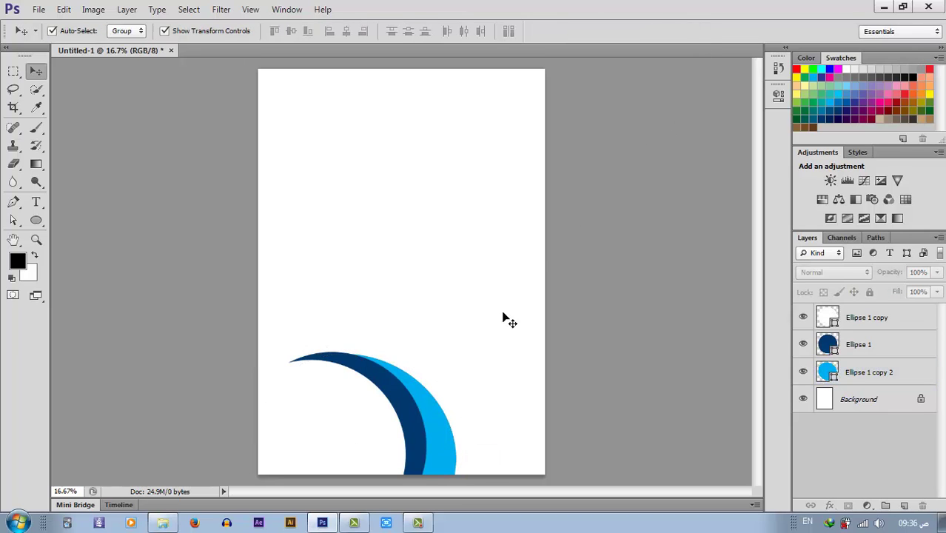
Step: Reshape the white ellipse to about 97% width and 106% height with a -3.4° horizontal skew, tapering the dark blue crescent
left_click(348, 396)
left_click_drag(312, 363, 321, 356)
left_click_drag(411, 452, 401, 450)
left_click_drag(412, 339, 578, 214)
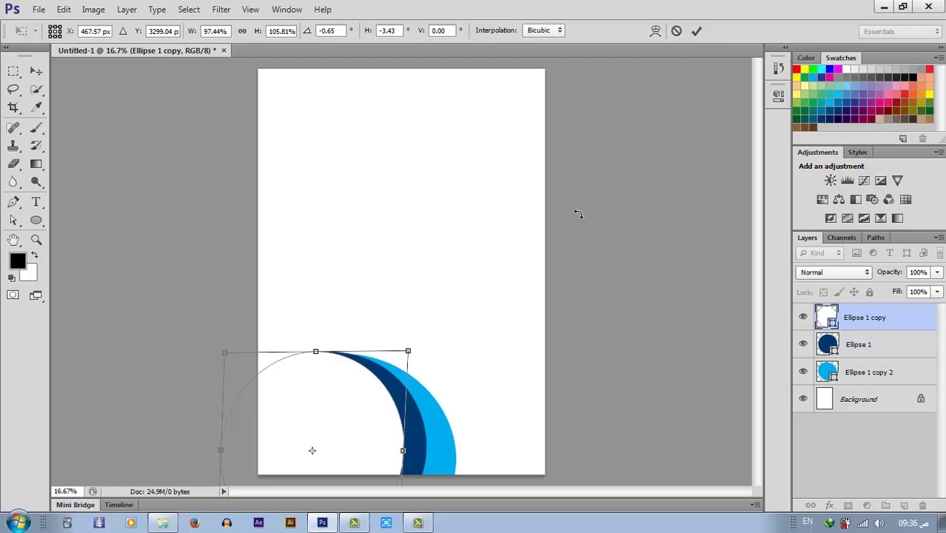
left_click(696, 33)
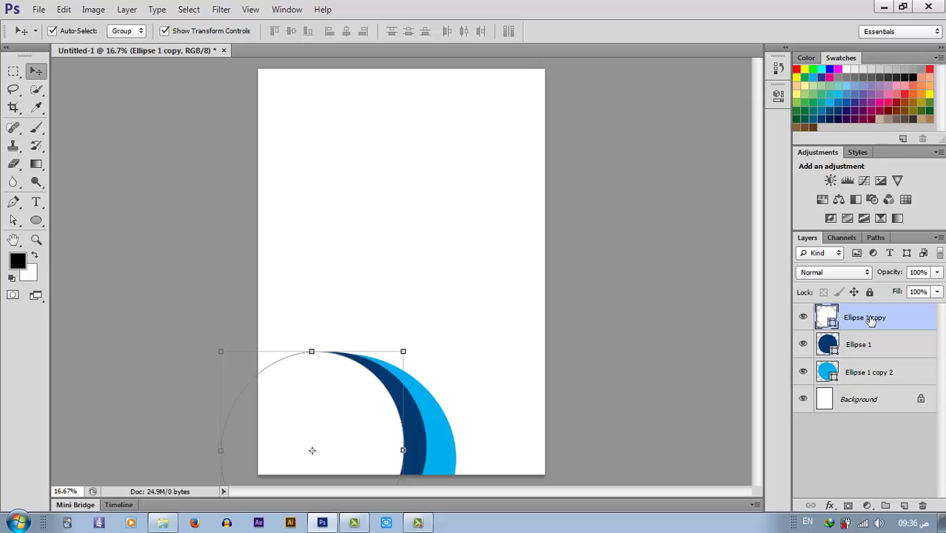
left_click_drag(871, 320, 904, 505)
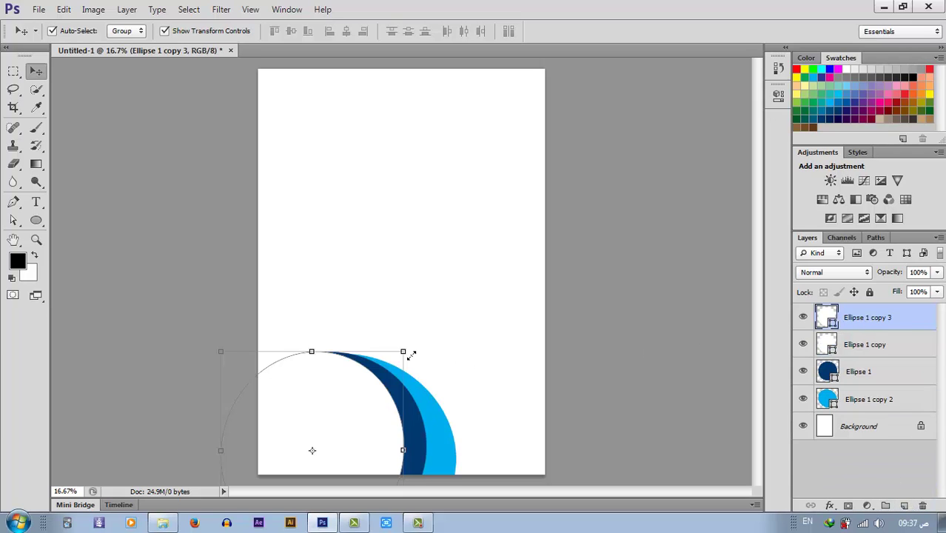
left_click_drag(406, 354, 406, 352)
key("Escape")
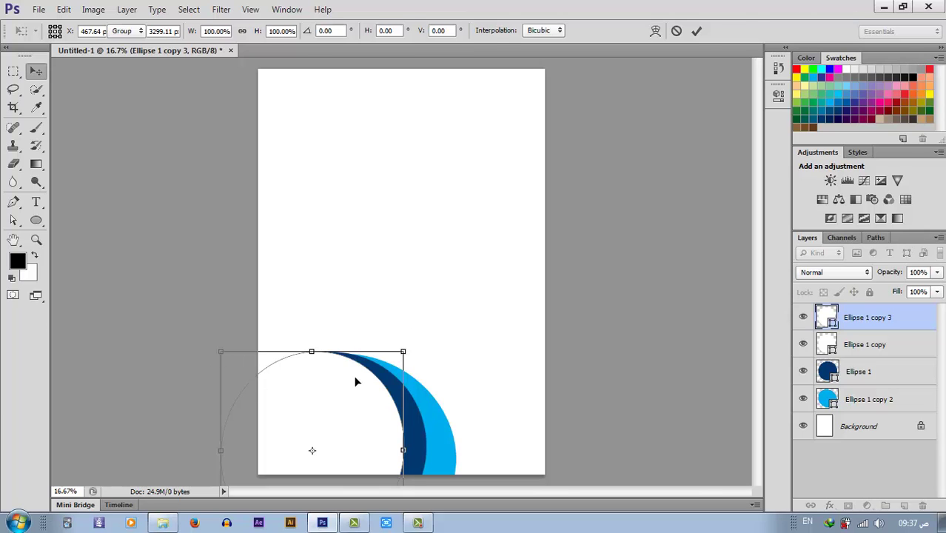
key("Delete")
Step: Rotate all three ellipses together slightly counterclockwise, shift them within the page's lower-left corner, and group their layers
left_click(506, 328)
left_click_drag(482, 340, 346, 385)
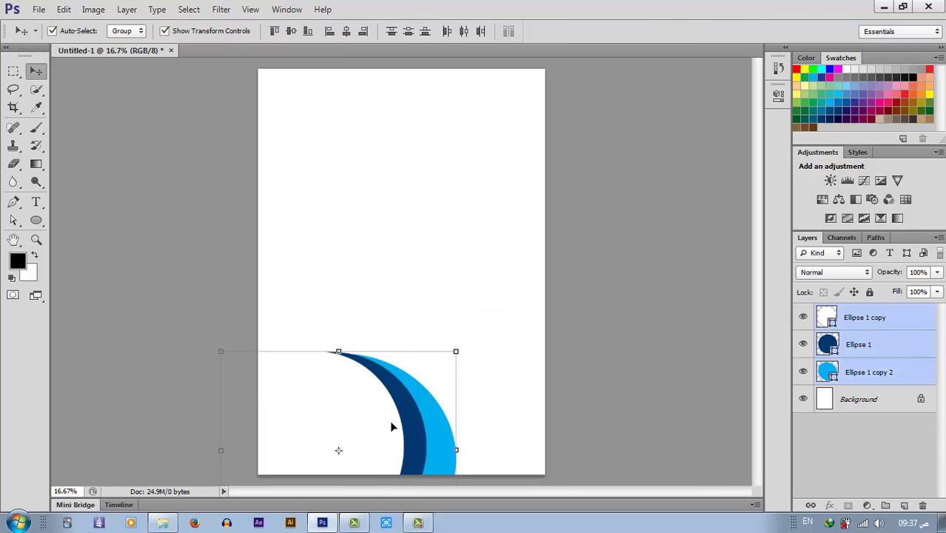
left_click_drag(390, 420, 389, 391)
left_click_drag(469, 322, 408, 311)
left_click_drag(412, 396, 410, 419)
left_click(696, 33)
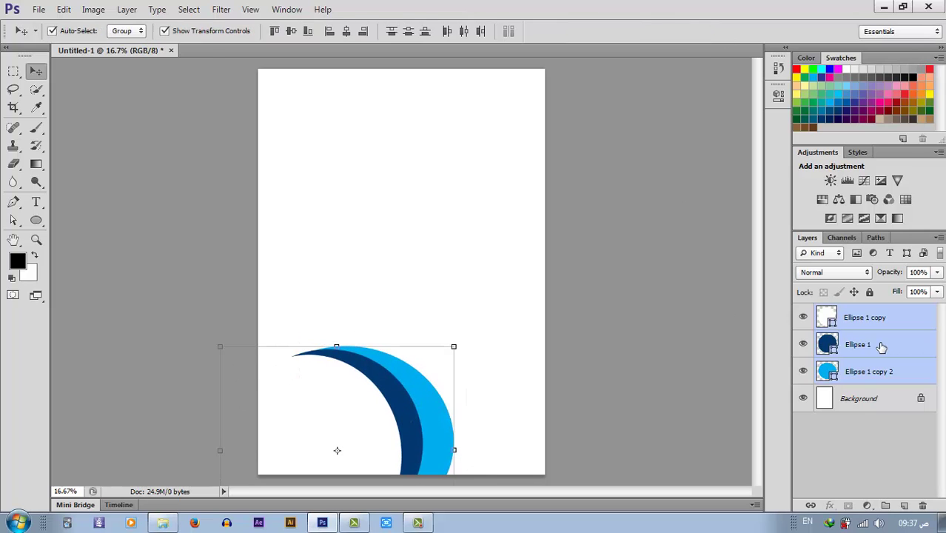
key("ctrl+g")
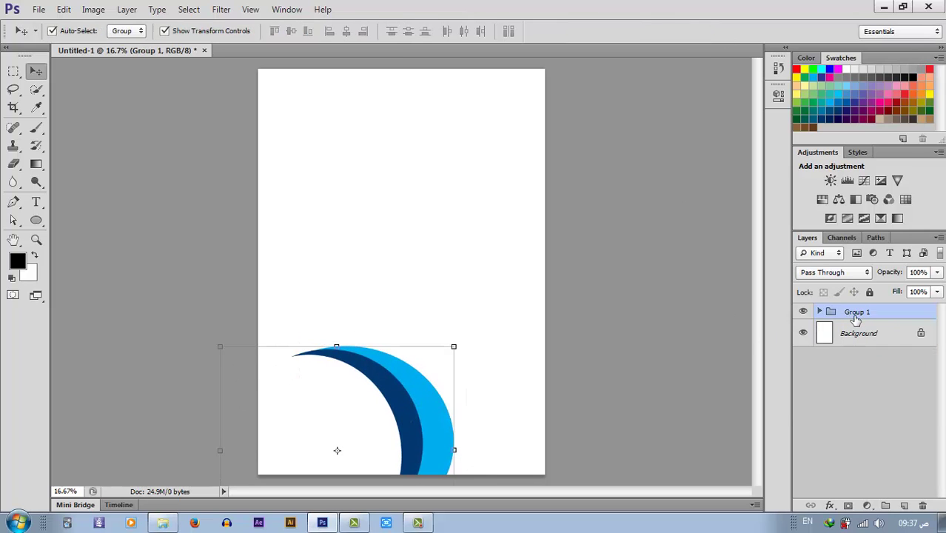
Step: Duplicate the crescent group, rotate the copy -45° and move it to the page's lower-right edge
left_click_drag(856, 319, 904, 506)
key("ctrl+t")
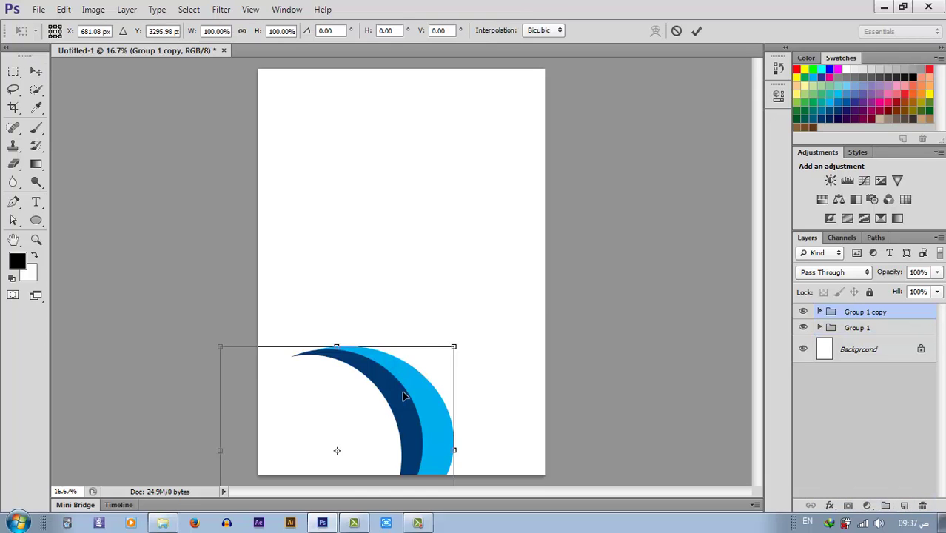
left_click_drag(403, 396, 494, 312)
left_click_drag(535, 249, 419, 210)
left_click_drag(484, 305, 541, 339)
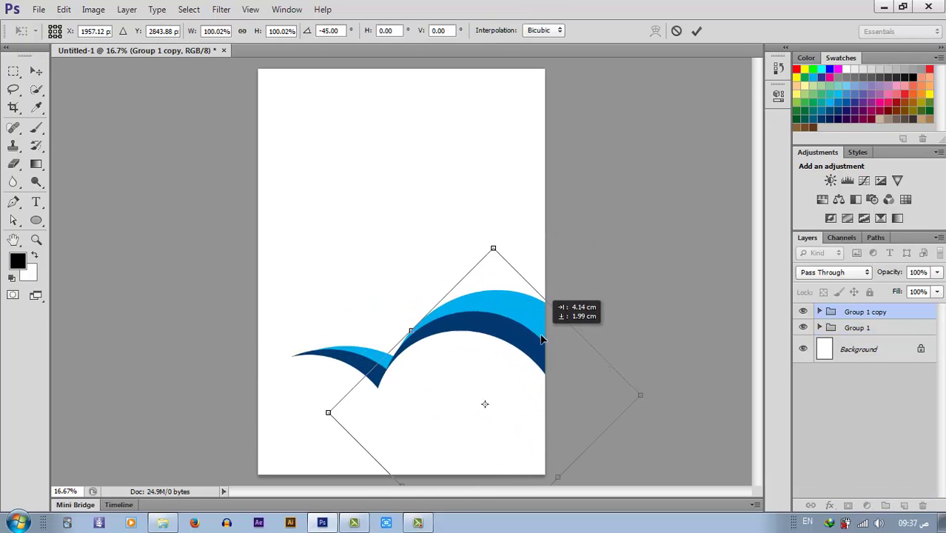
left_click(696, 30)
Step: Place the Group 1 copy layer beneath Group 1, then rotate the copy further counterclockwise and lower it slightly
left_click_drag(844, 314, 847, 339)
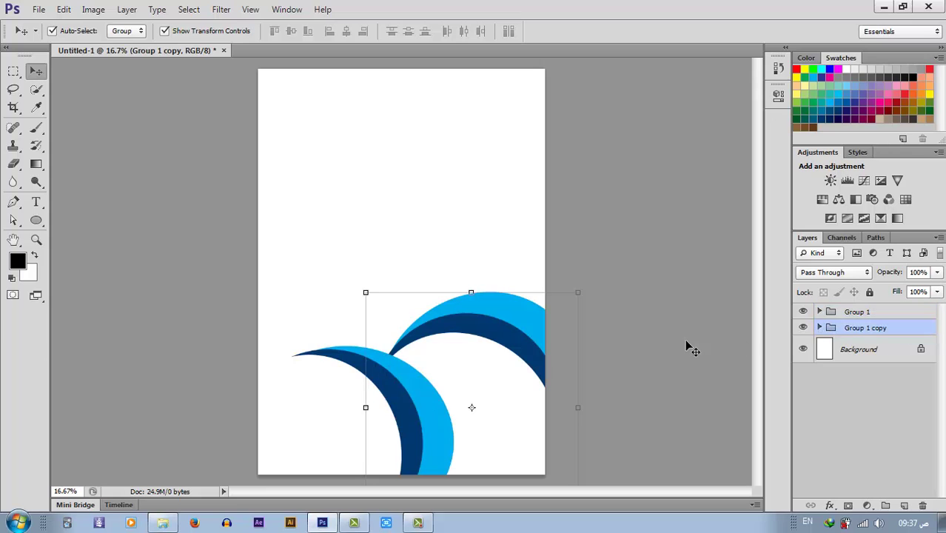
left_click_drag(538, 331, 519, 345)
left_click_drag(579, 314, 514, 316)
left_click_drag(494, 334, 508, 337)
key("Return")
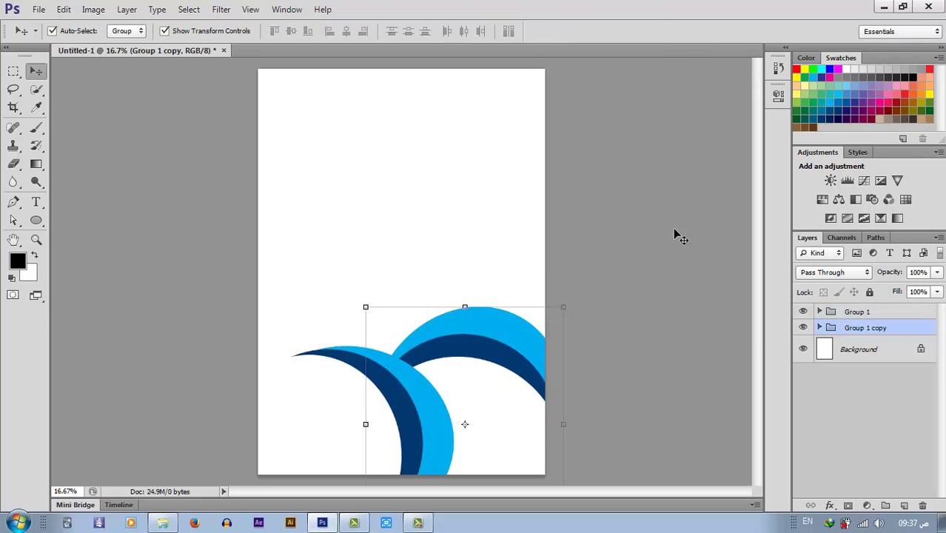
Step: Set Auto-Select to Layer and move the group copy's dark blue and white ellipses upward to thin the crescents
left_click(126, 30)
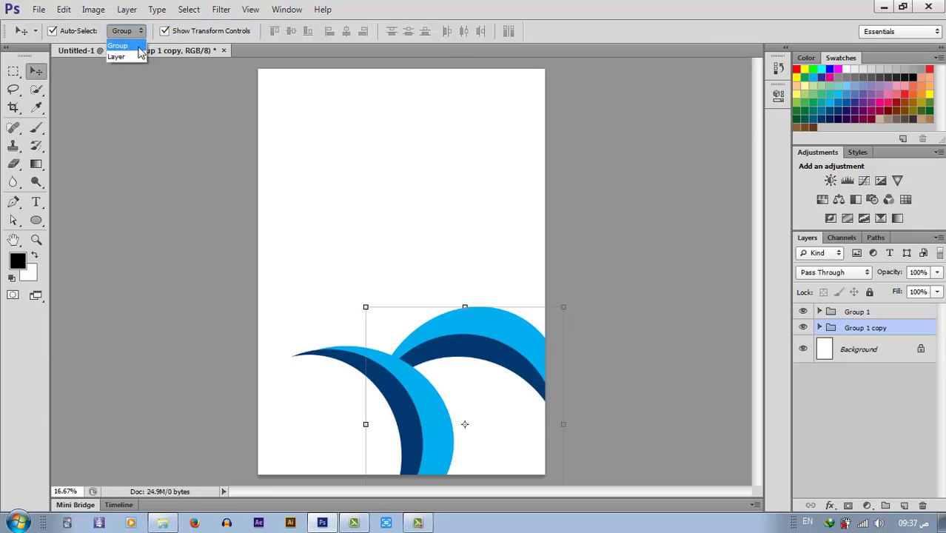
left_click(118, 57)
left_click_drag(490, 350, 490, 333)
left_click(635, 293)
left_click_drag(481, 384, 477, 347)
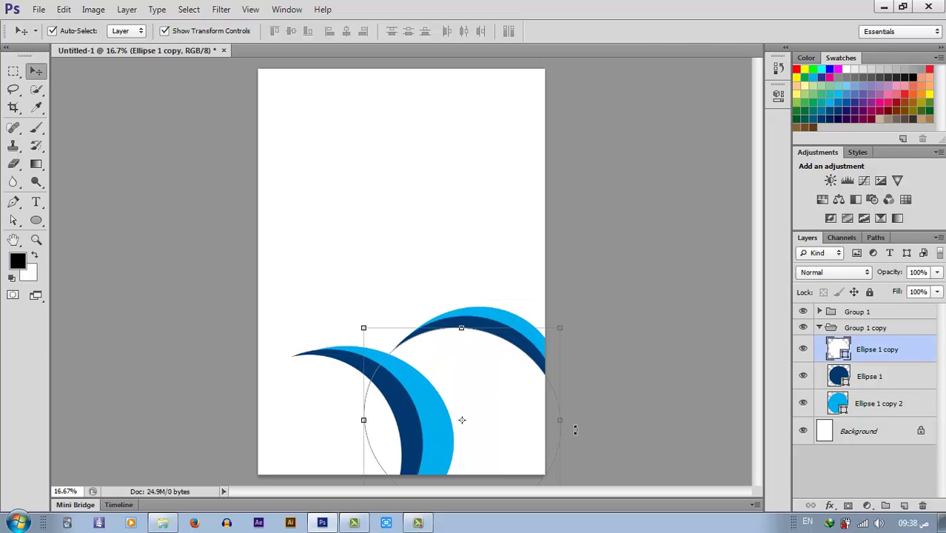
Step: Narrow the group copy's white ellipse to about 94% width and skew it slightly to taper the dark blue crescent
left_click_drag(561, 422, 548, 428)
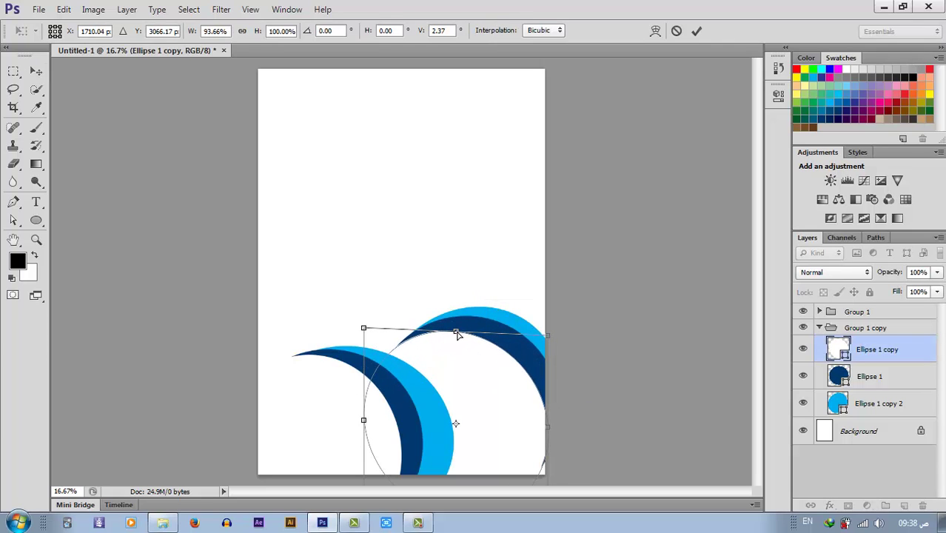
left_click_drag(456, 333, 460, 329)
left_click(695, 32)
Step: Select the group copy's three ellipses, rotate them about -26° and reposition them against the page's right edge
left_click_drag(602, 320, 527, 385)
left_click_drag(528, 345, 538, 376)
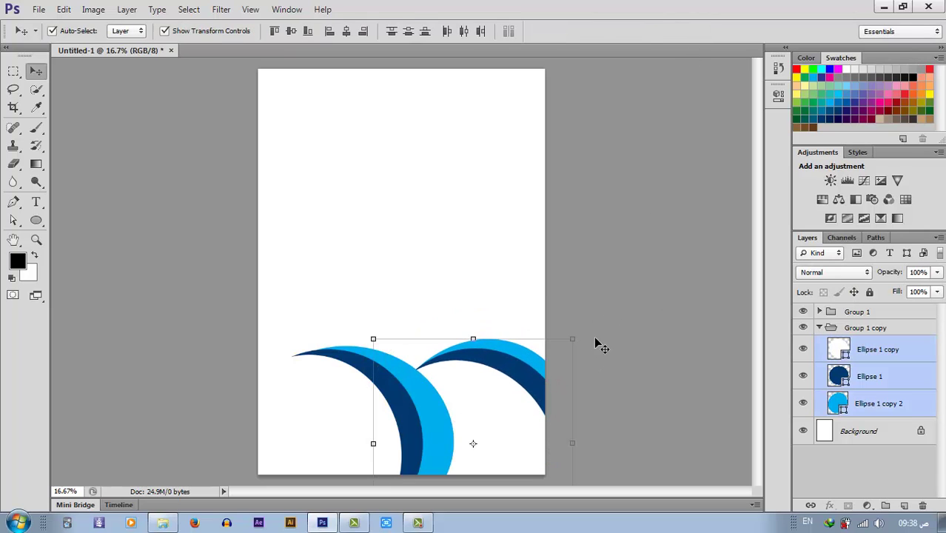
left_click_drag(597, 342, 539, 300)
left_click_drag(514, 374, 526, 346)
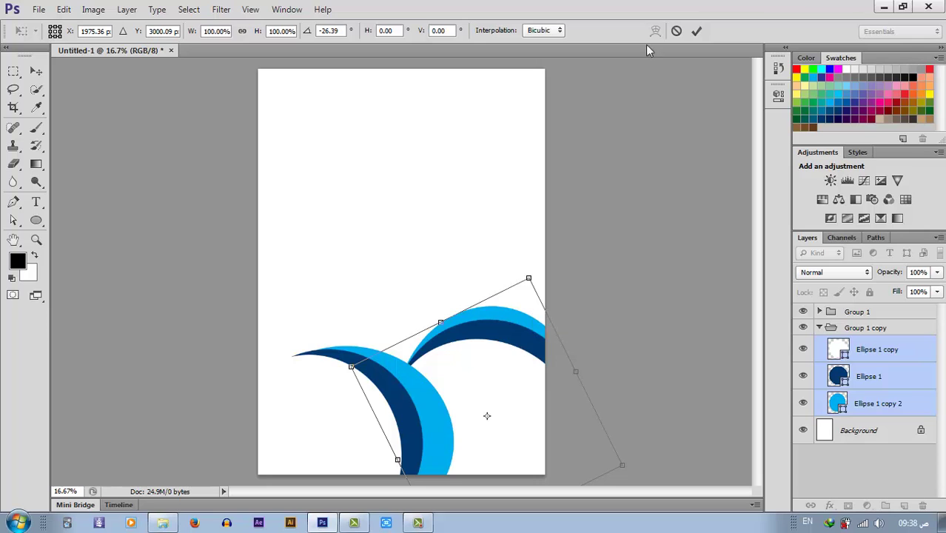
left_click(696, 32)
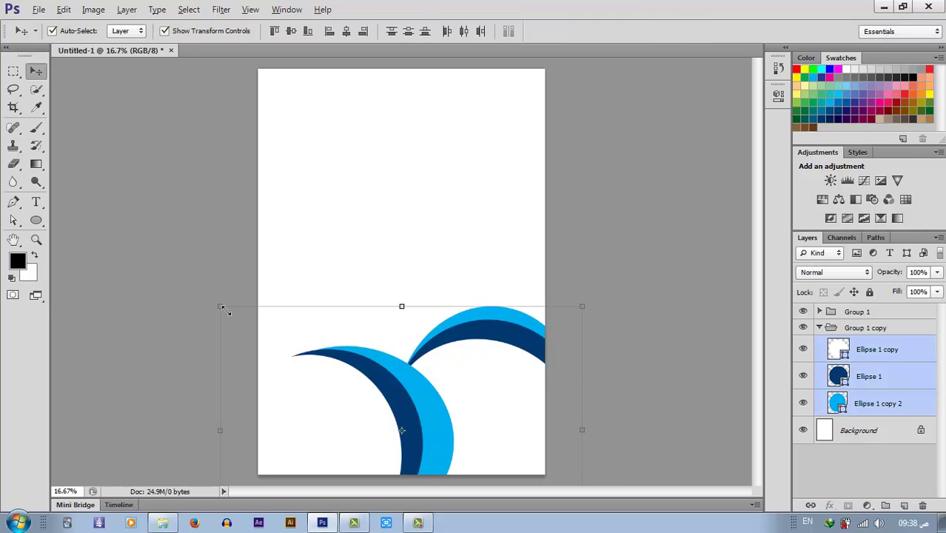
Step: Enlarge both crescent sets together to about 110% and shift them left on the page
left_click_drag(226, 310, 208, 297)
left_click_drag(395, 373, 361, 372)
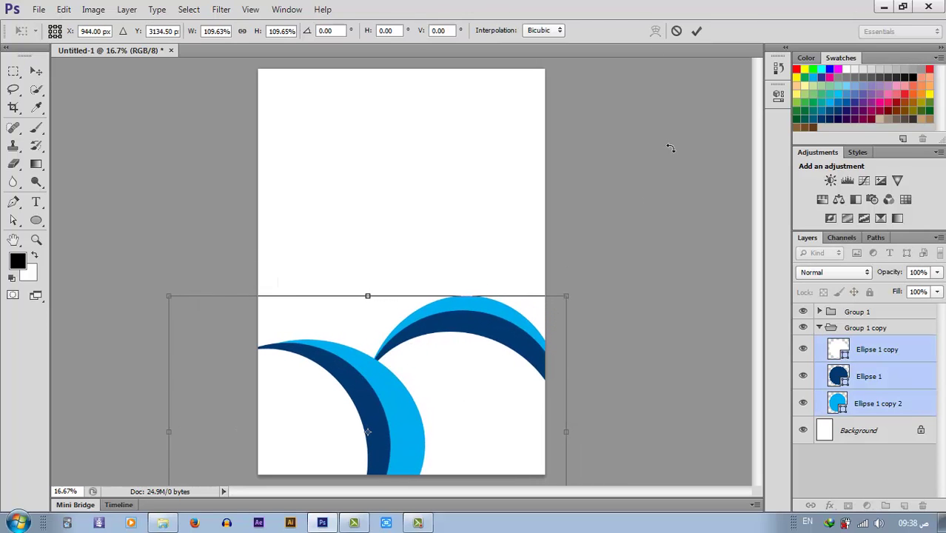
left_click(697, 31)
Step: Rotate the right-hand crescent set about -17° so it tucks behind the left-hand set
left_click_drag(582, 316, 530, 322)
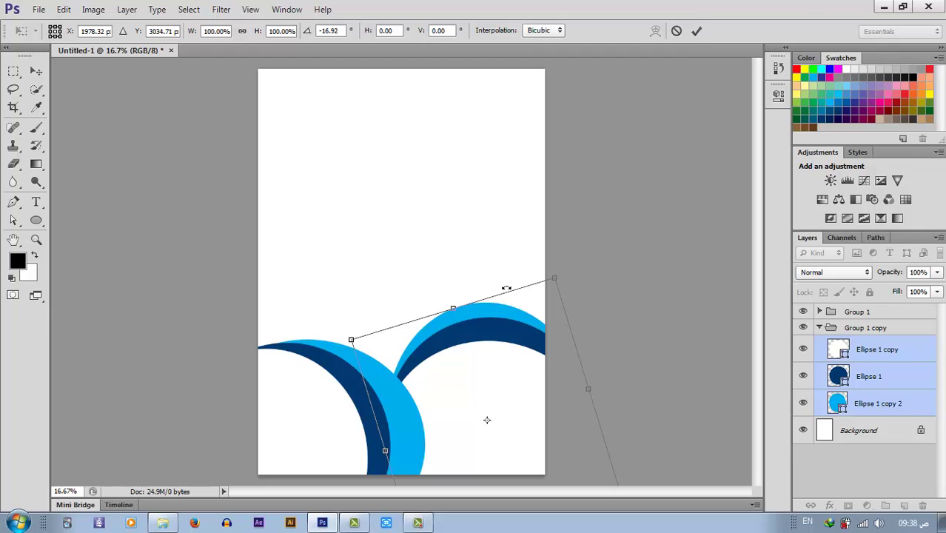
left_click(701, 33)
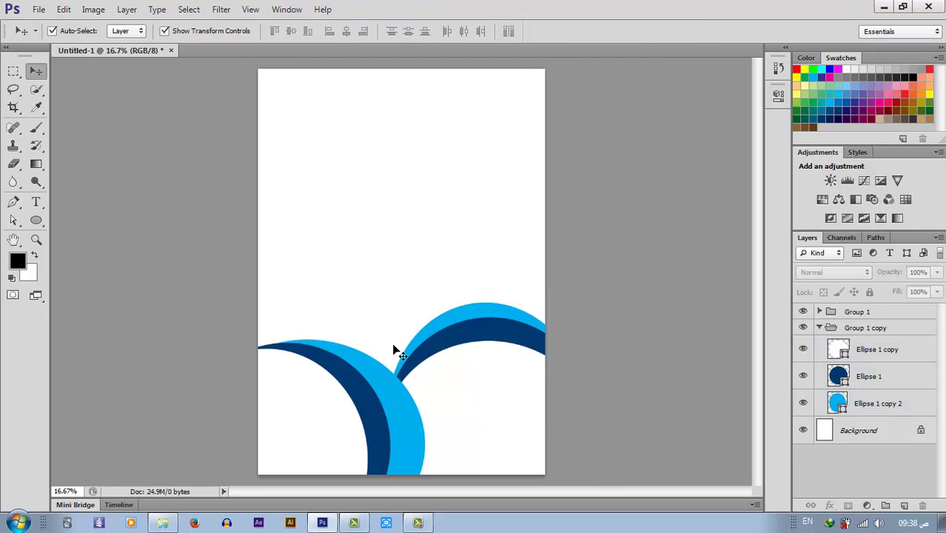
left_click(475, 317)
key("ctrl+plus")
left_click_drag(753, 292, 747, 324)
left_click(698, 214)
left_click(697, 33)
left_click(692, 101)
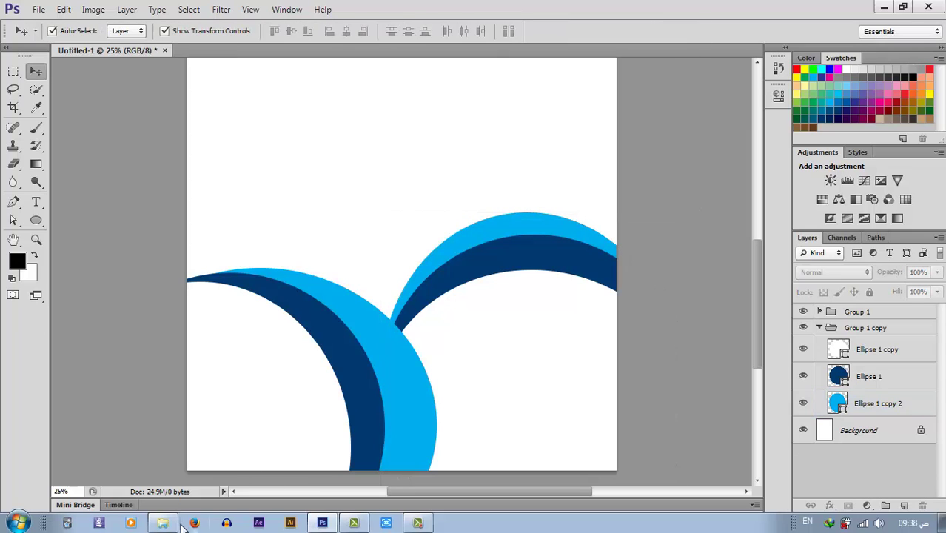
Step: Add a Drop Shadow to the group copy's dark blue ellipse with 38% opacity, -87° angle, 24 px distance and 65 px size
left_click(524, 252)
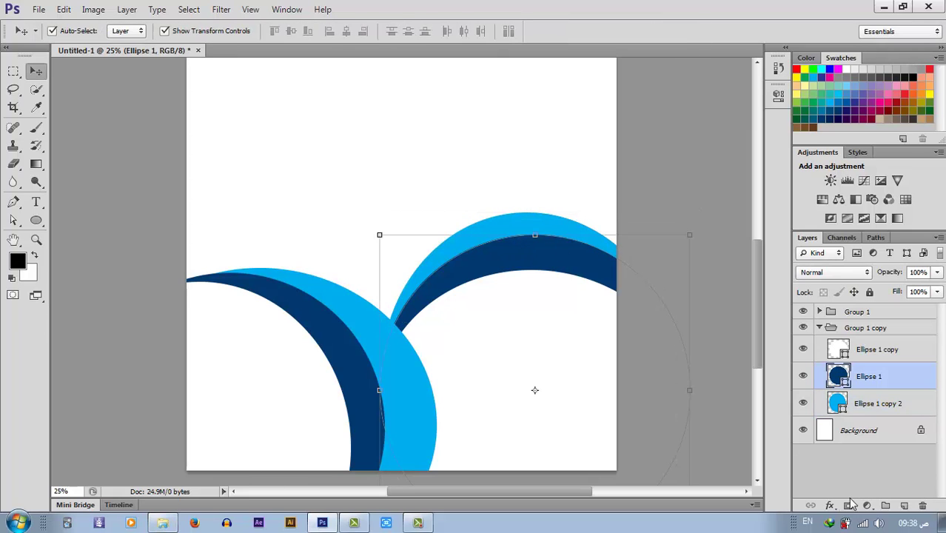
left_click(830, 505)
left_click(852, 499)
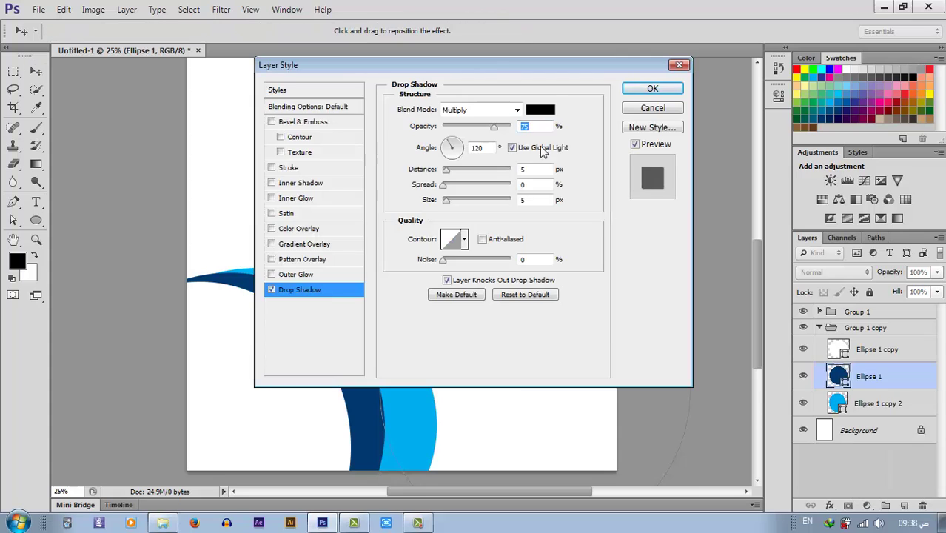
left_click_drag(493, 64, 858, 134)
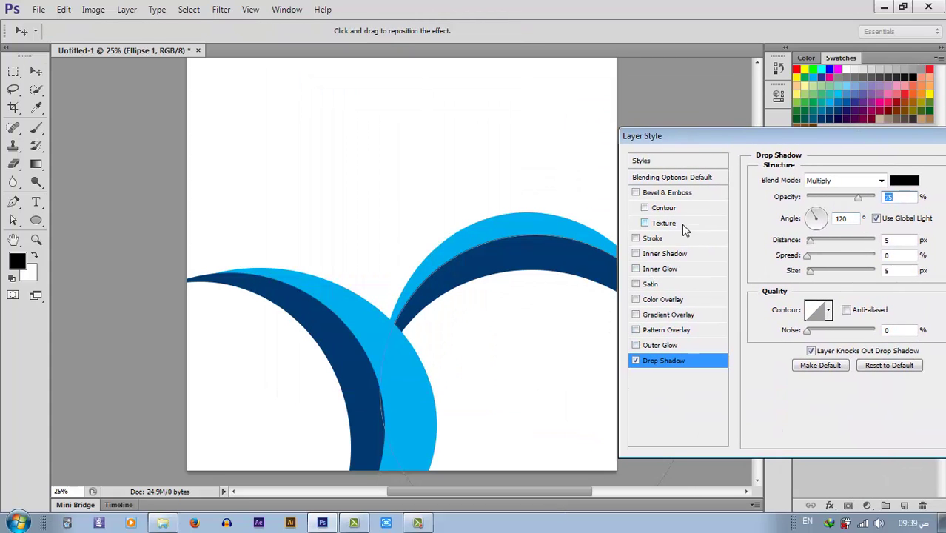
left_click_drag(552, 245, 551, 241)
left_click_drag(810, 271, 828, 273)
left_click_drag(858, 198, 839, 200)
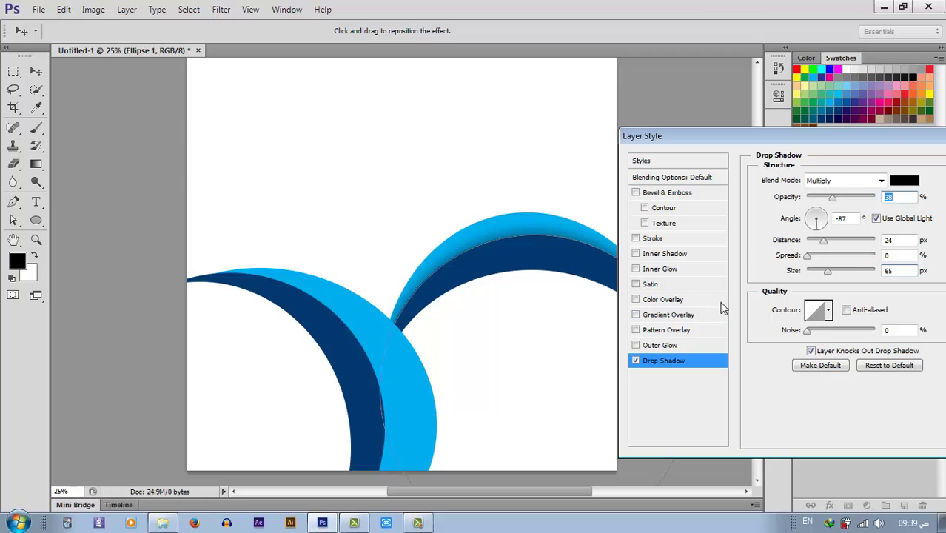
Step: Add a linear black-to-white Gradient Overlay at 90° and 100% opacity to the same ellipse and apply the layer style
left_click(668, 317)
left_click(844, 213)
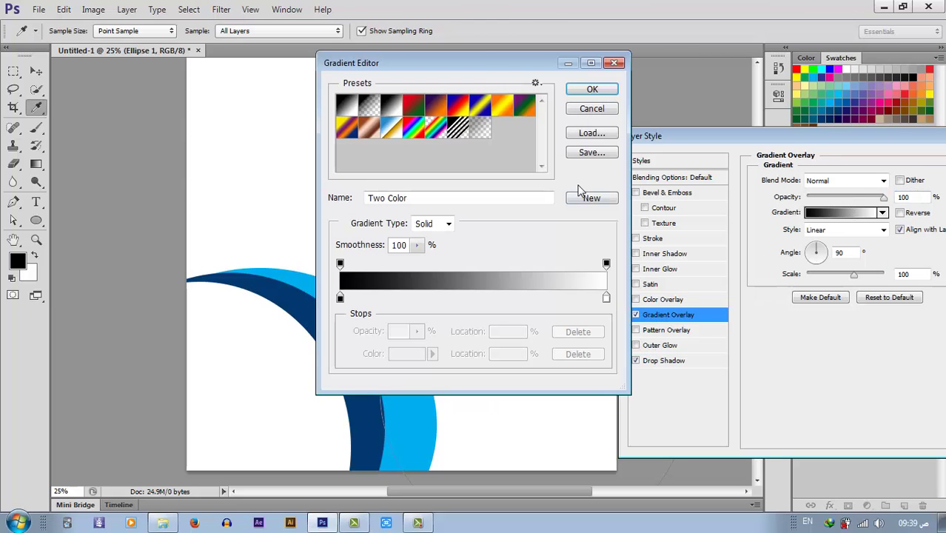
left_click_drag(481, 65, 816, 137)
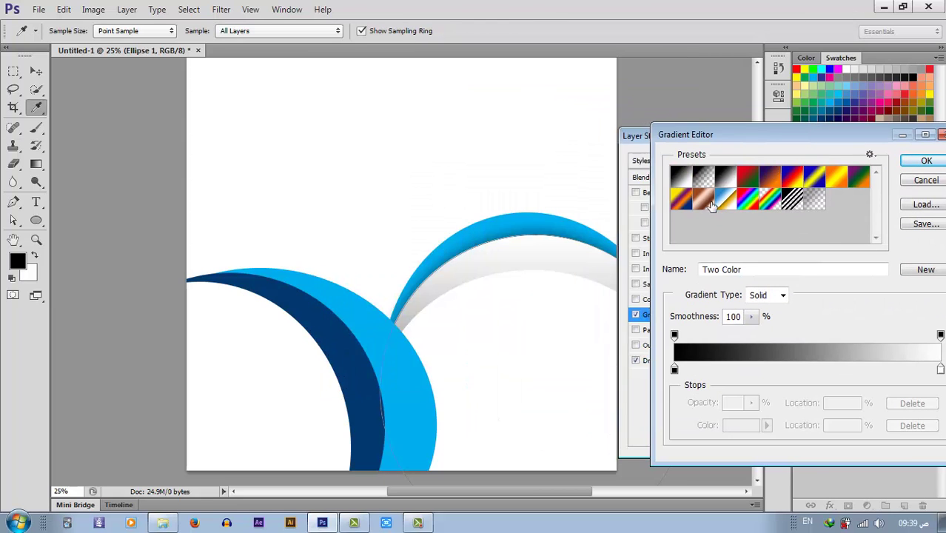
left_click(925, 160)
left_click_drag(924, 140, 847, 143)
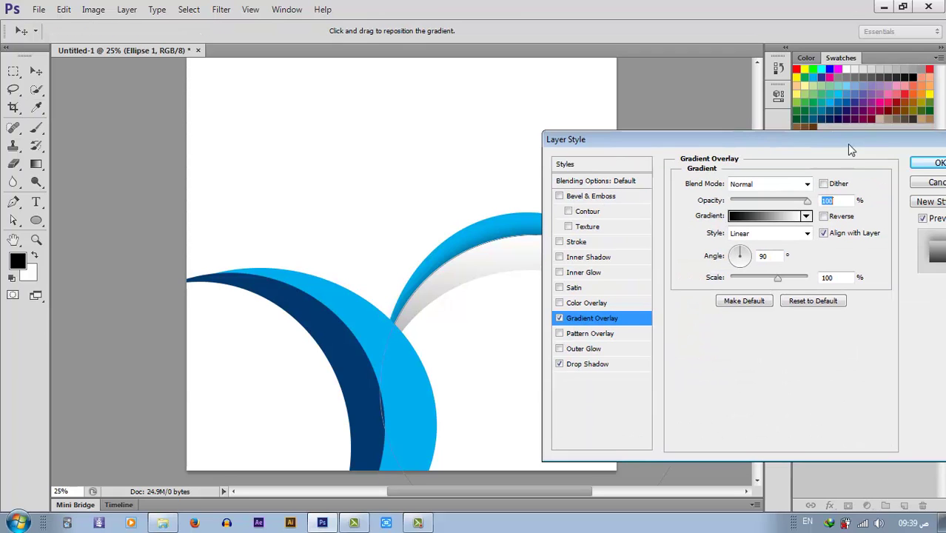
left_click(938, 163)
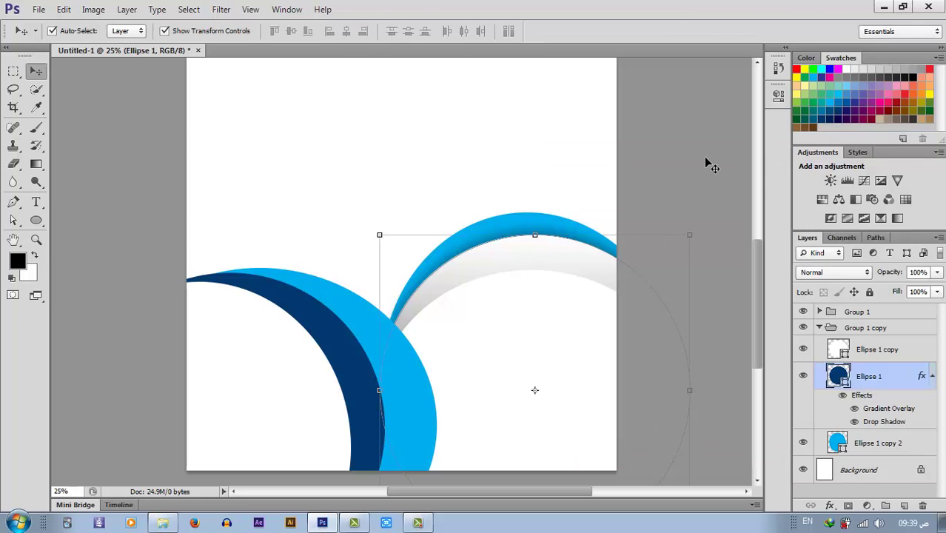
Step: Add a Stroke and a linear black-to-white Gradient Overlay at 90° and 100% opacity to the group copy's light blue ellipse
left_click(865, 445)
left_click(804, 442)
left_click(804, 443)
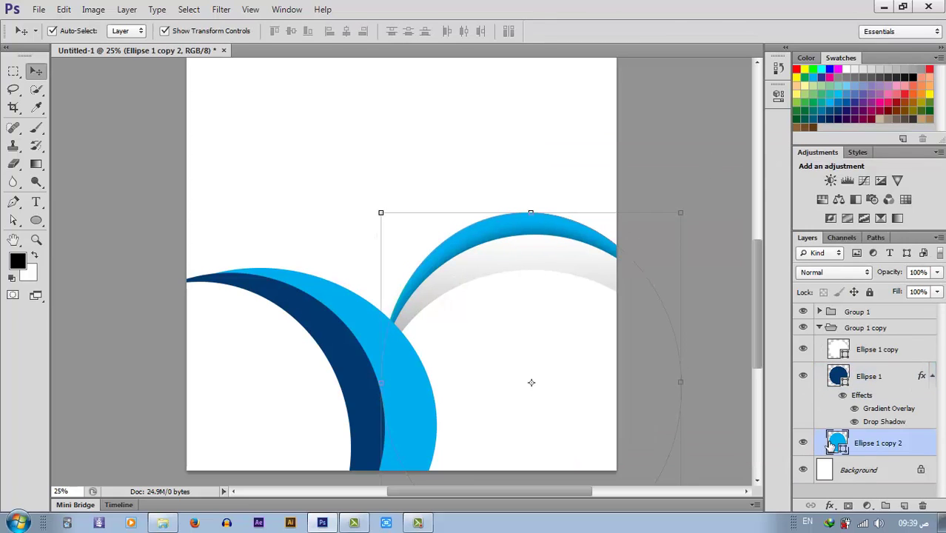
left_click(830, 505)
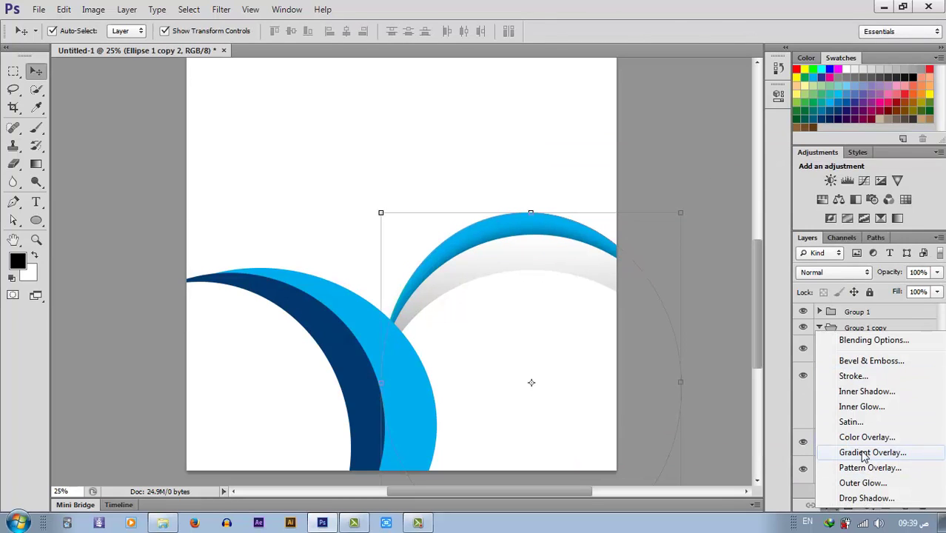
left_click(861, 452)
left_click_drag(644, 147, 721, 147)
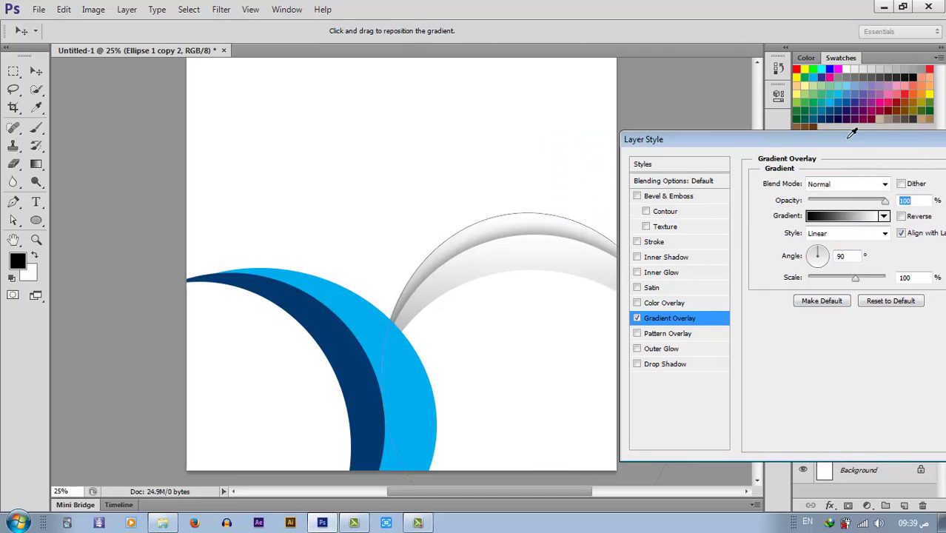
left_click_drag(848, 139, 751, 148)
left_click(918, 171)
left_click(648, 150)
left_click(523, 233)
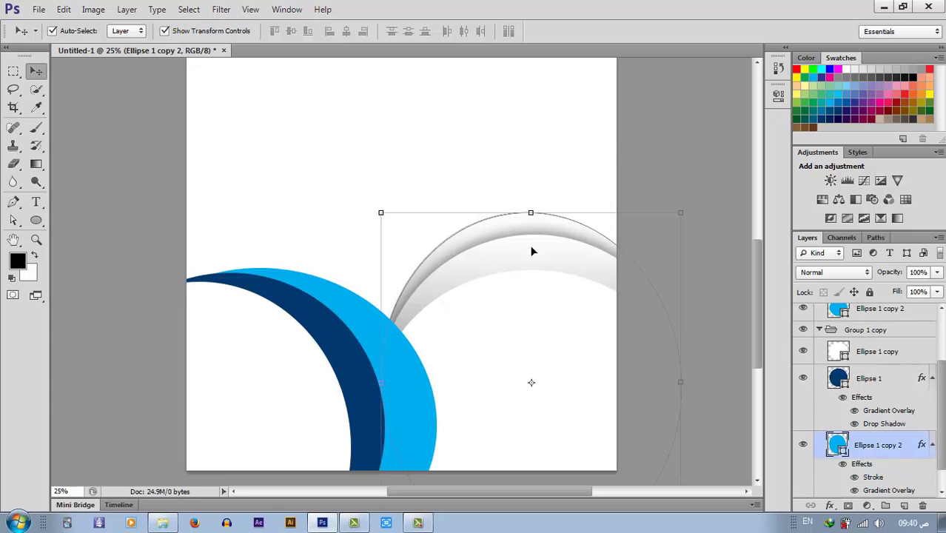
left_click(692, 232)
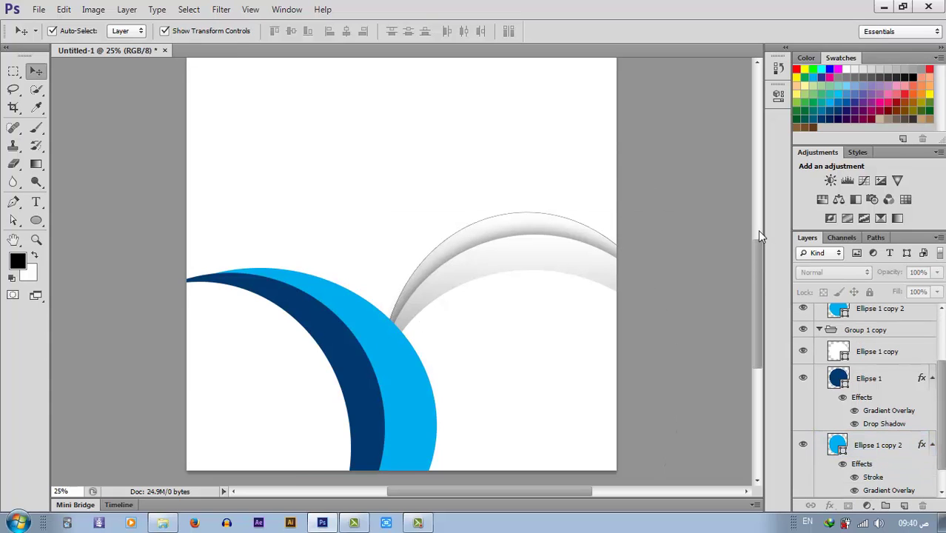
Step: Add a linear Gradient Overlay at 90° to Group 1's light blue ellipse and shift the gradient upward on the crescent
left_click(820, 330)
left_click(820, 312)
left_click(383, 355)
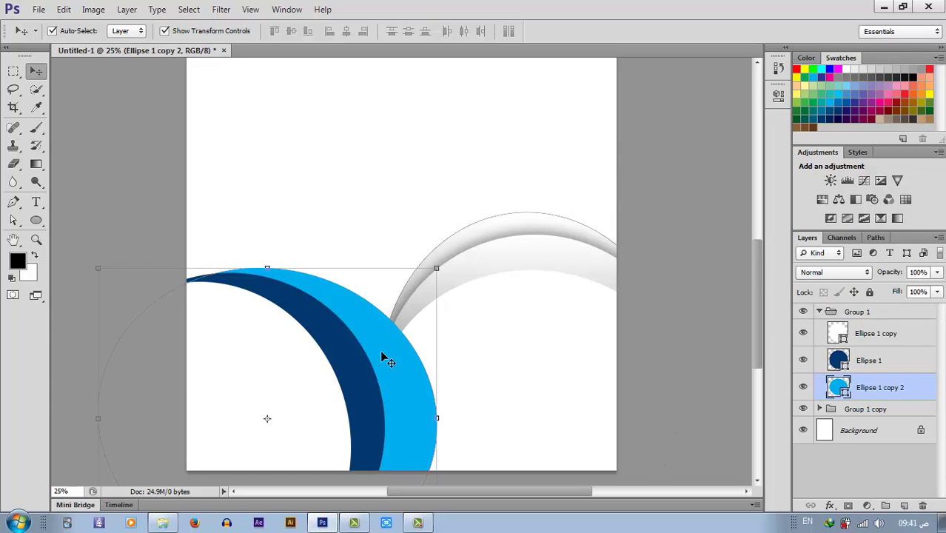
left_click(829, 506)
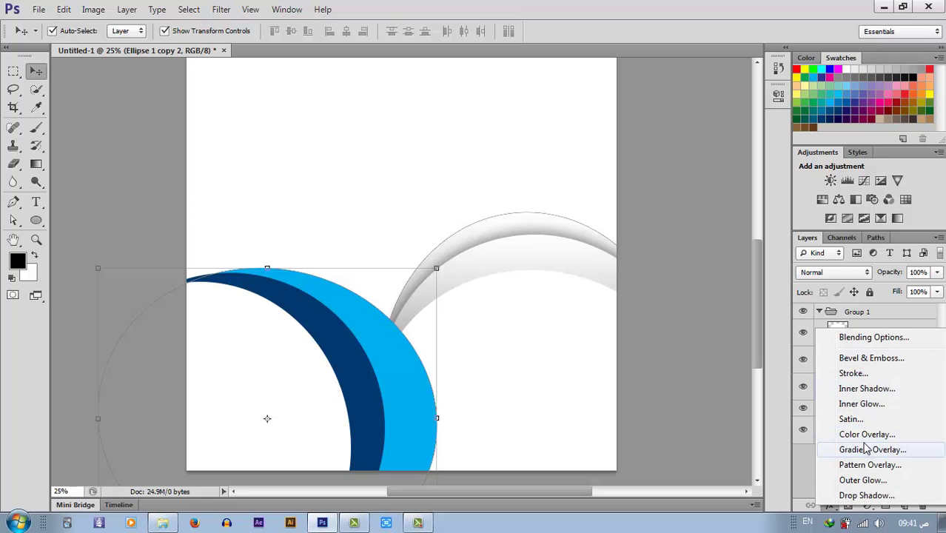
left_click(871, 450)
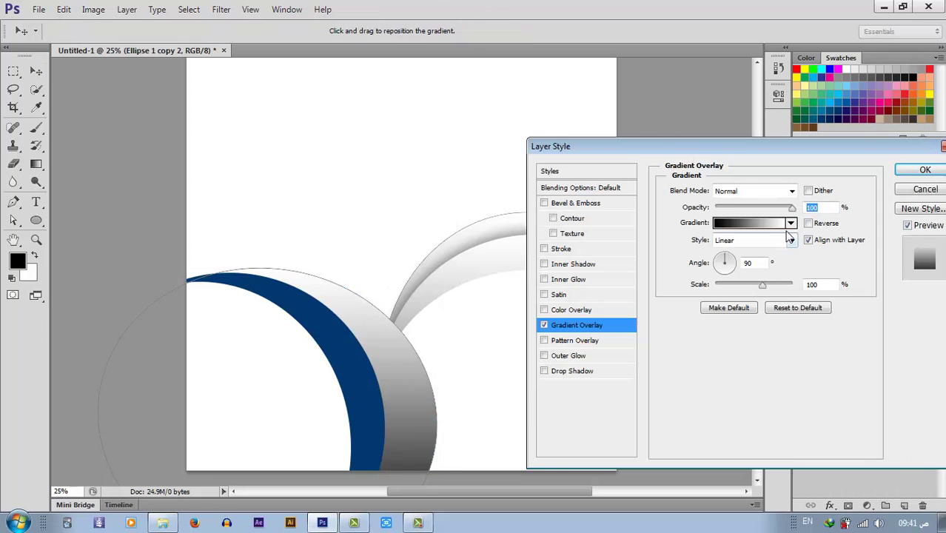
left_click_drag(702, 148, 747, 148)
left_click_drag(414, 375, 322, 258)
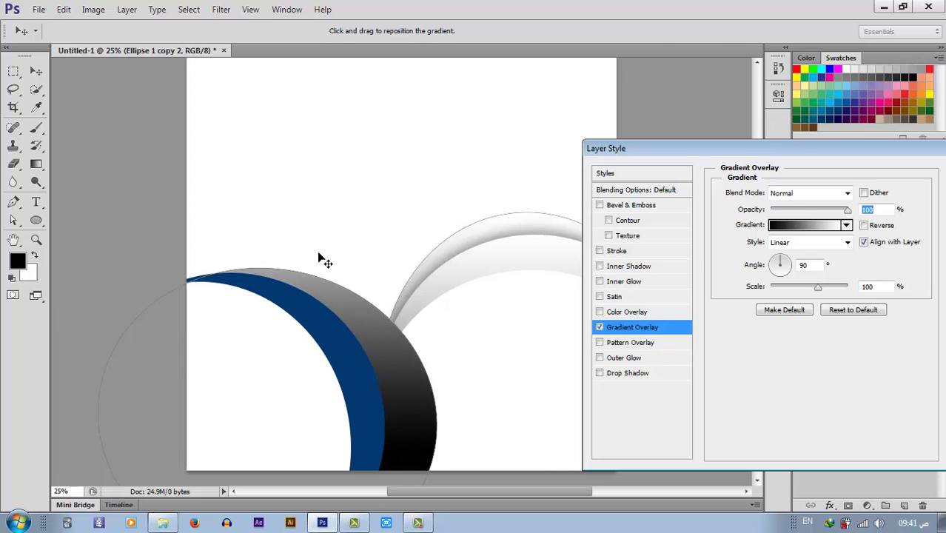
Step: Set the gradient's start stop to dark blue 01396f, sampled from the neighbouring crescent
left_click(792, 225)
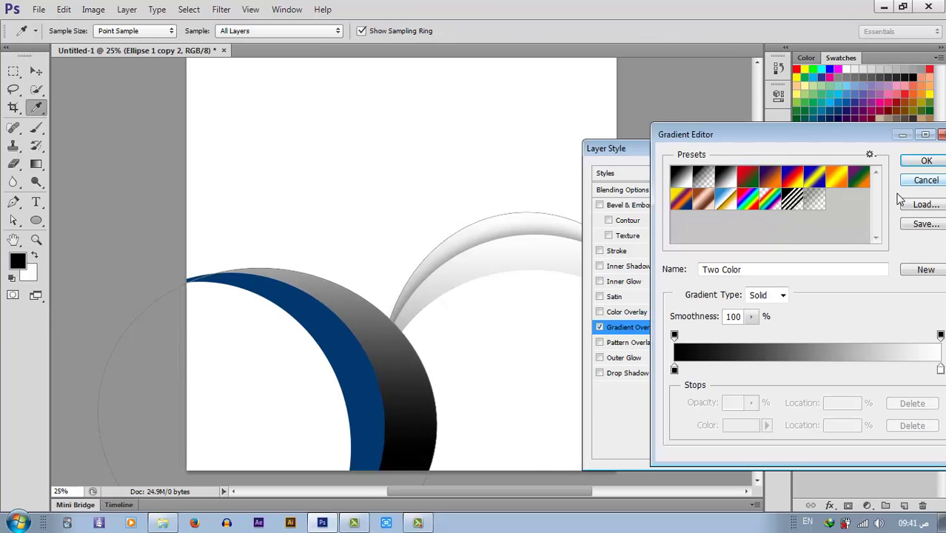
left_click(674, 369)
left_click(743, 425)
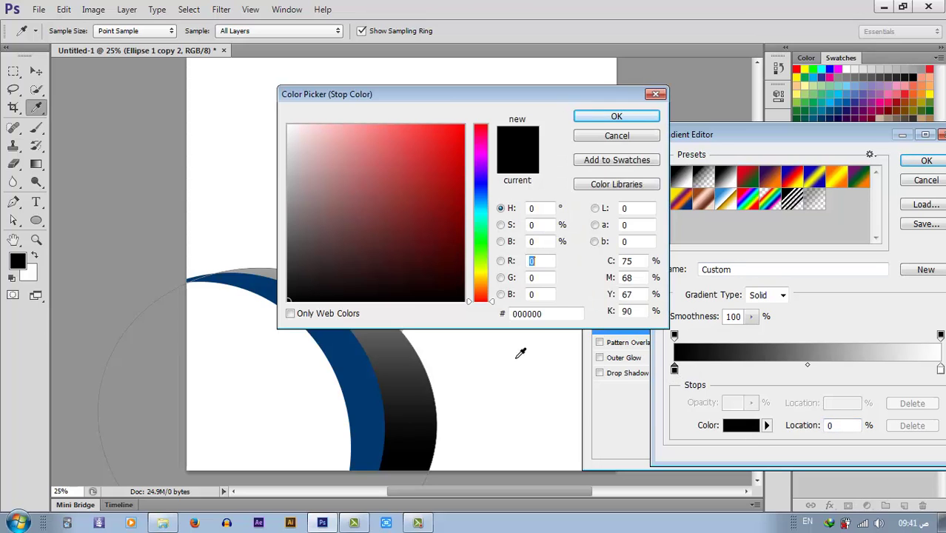
left_click_drag(448, 104, 665, 140)
left_click(385, 289)
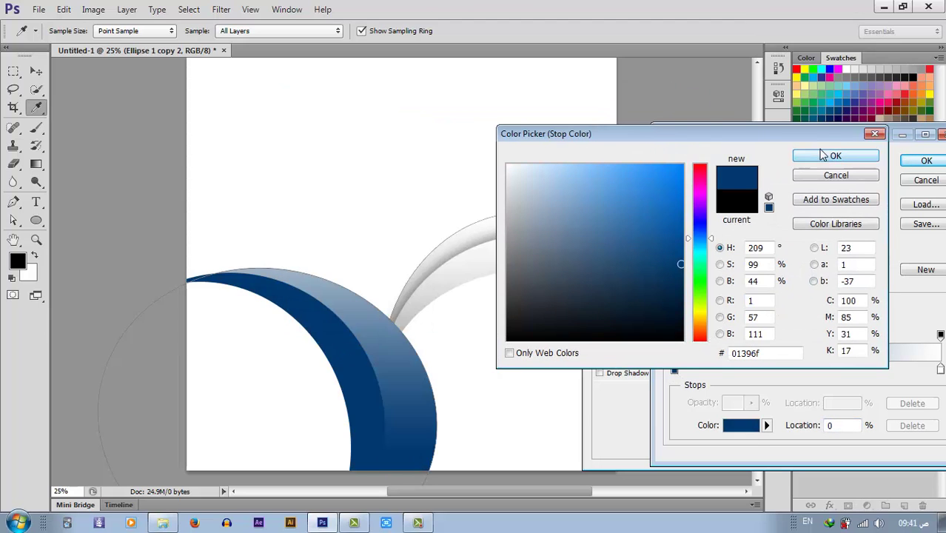
left_click(808, 156)
Step: Set the gradient's end stop to bright blue 00baff and accept the edited gradient
left_click(940, 369)
left_click(742, 426)
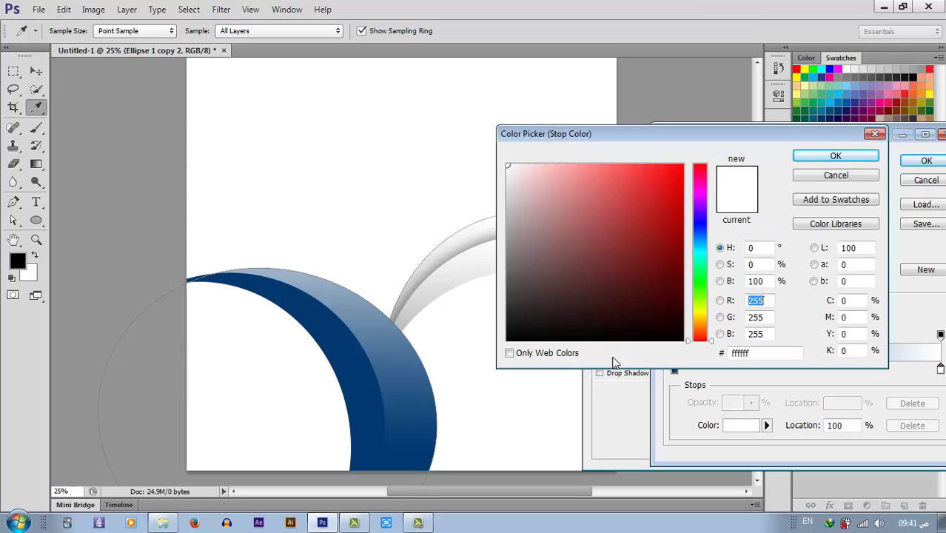
left_click(376, 336)
left_click(683, 166)
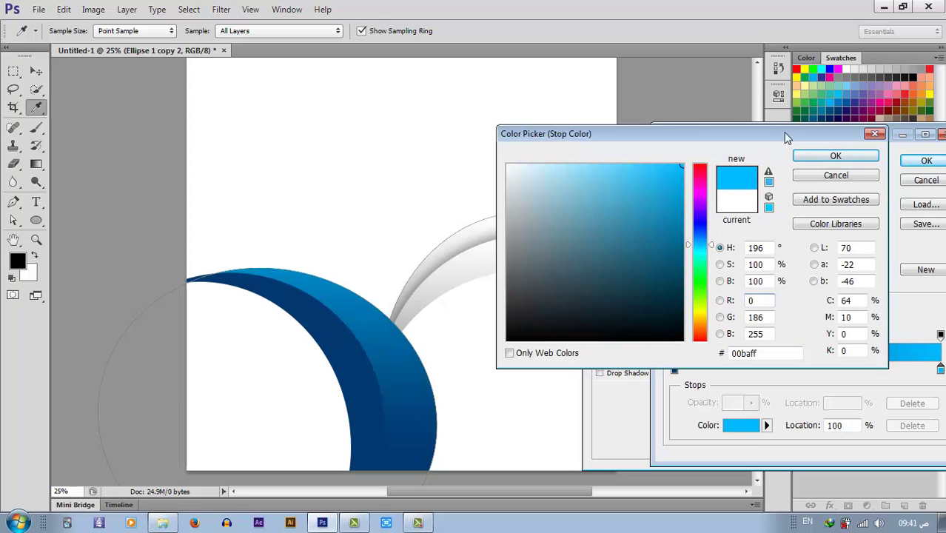
left_click(835, 156)
left_click(926, 161)
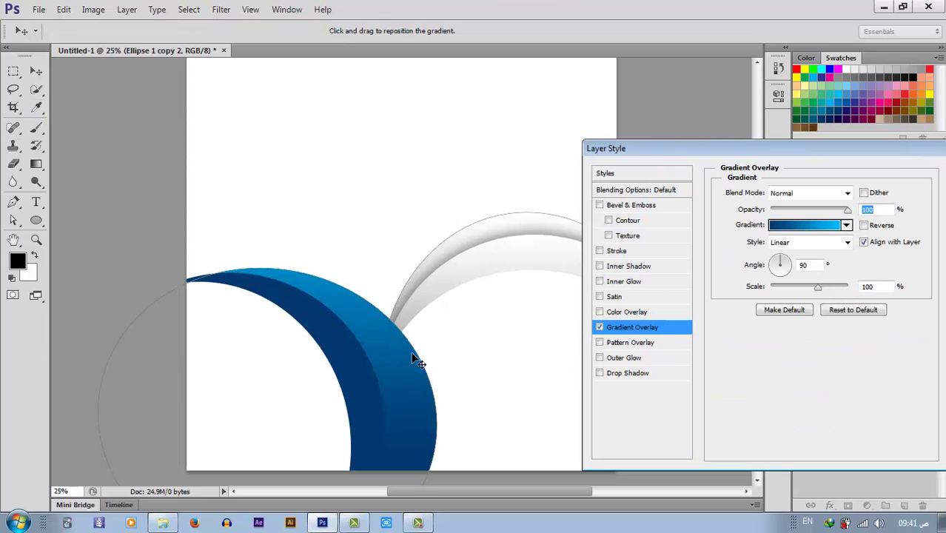
Step: Shift the blue gradient downward within the outer crescent and apply the layer style
left_click_drag(416, 359, 417, 404)
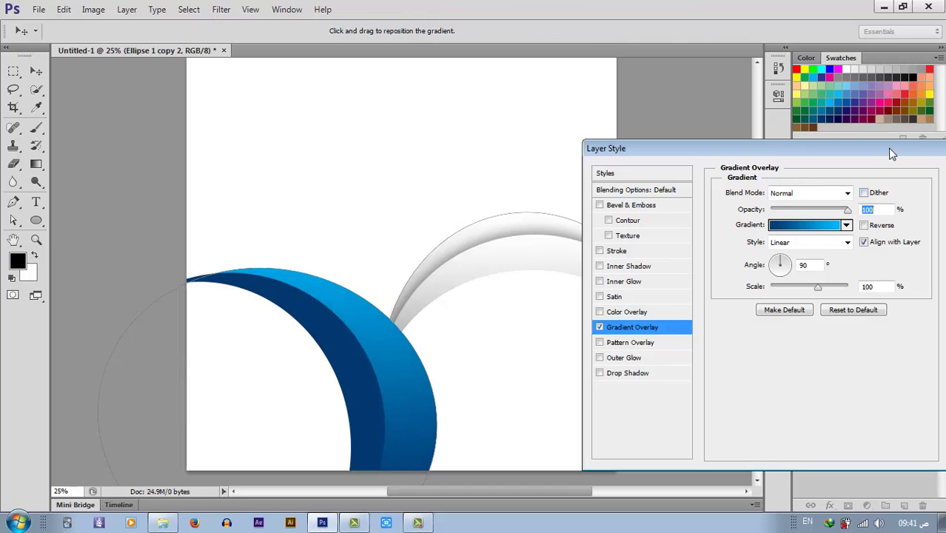
left_click_drag(892, 153, 802, 153)
left_click(877, 181)
key("v")
Step: Add a linear Gradient Overlay at 90° to Group 1's dark blue ellipse, leaving Color Overlay off
left_click(348, 342)
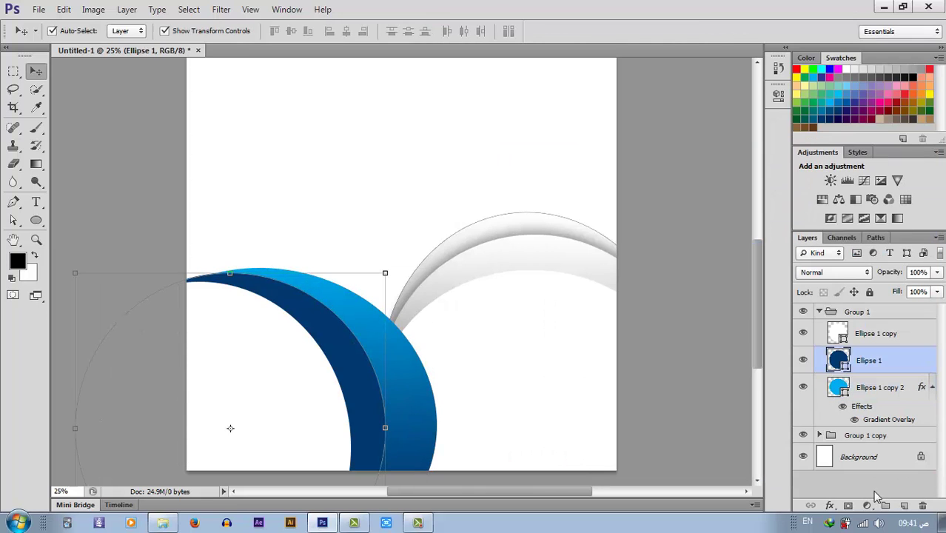
left_click(830, 506)
left_click(851, 431)
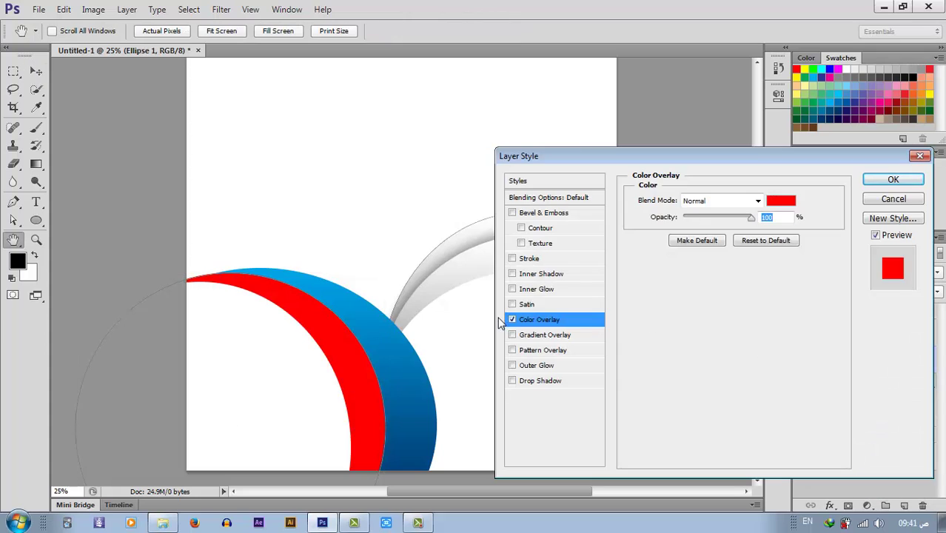
left_click(511, 319)
left_click(546, 336)
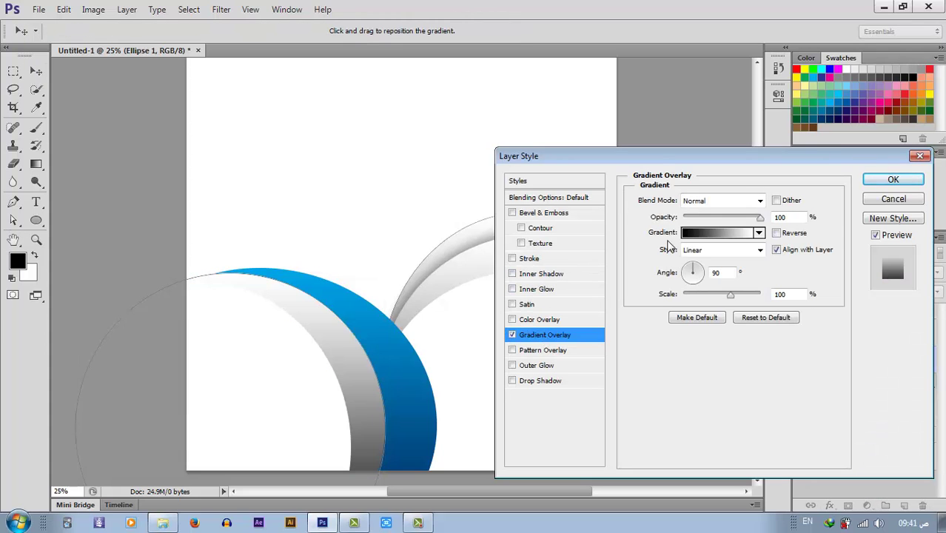
left_click_drag(660, 166, 710, 157)
Step: Apply the dark-to-light-blue gradient preset with start stop 01396f to the inner crescent's overlay and accept the layer style
left_click(779, 231)
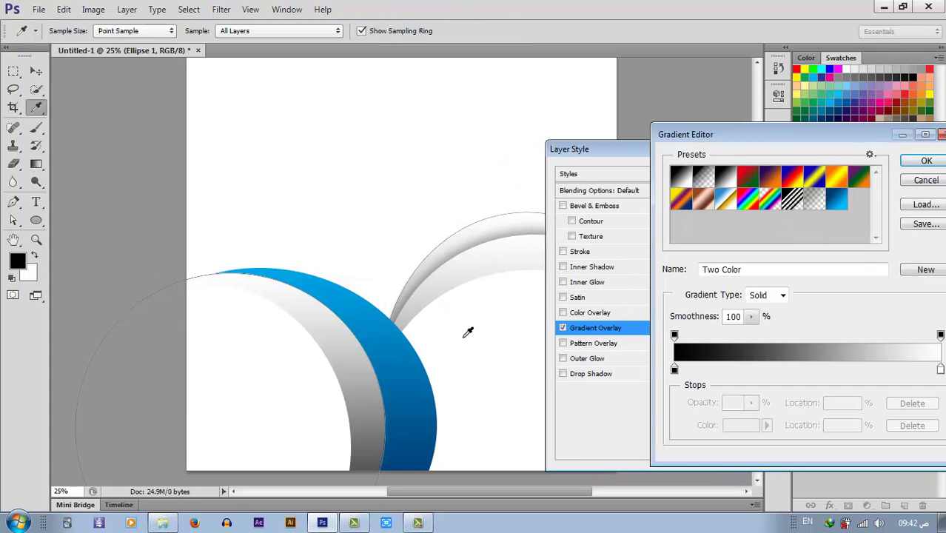
left_click(838, 200)
double_click(675, 370)
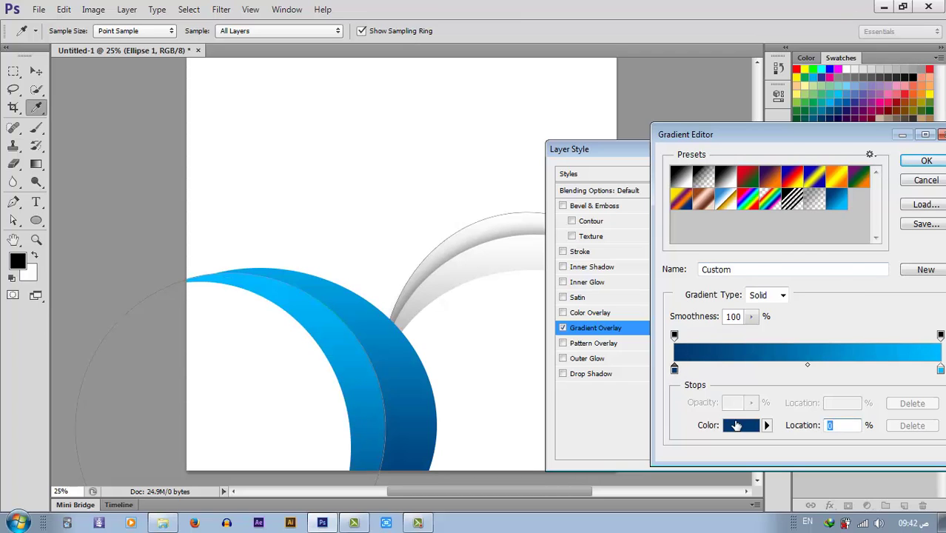
left_click(837, 157)
double_click(675, 370)
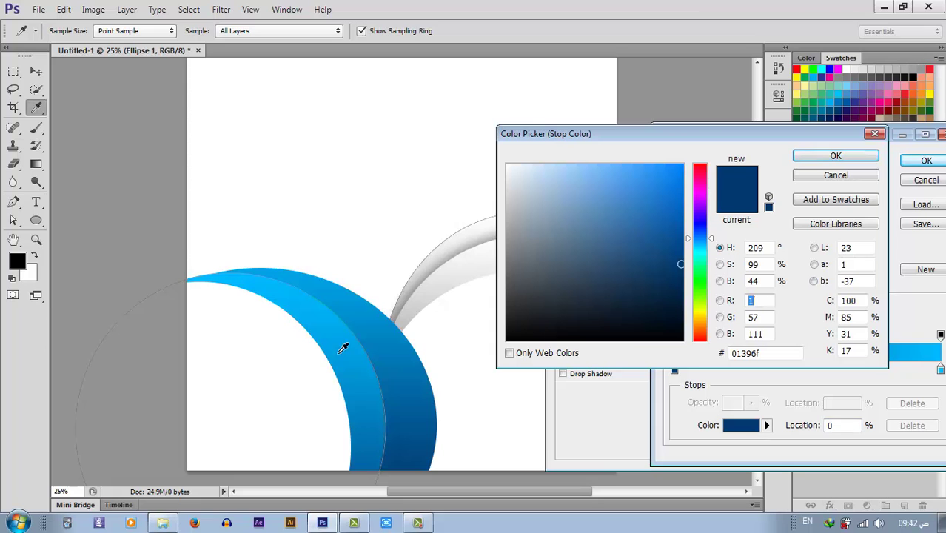
left_click(836, 156)
left_click(927, 161)
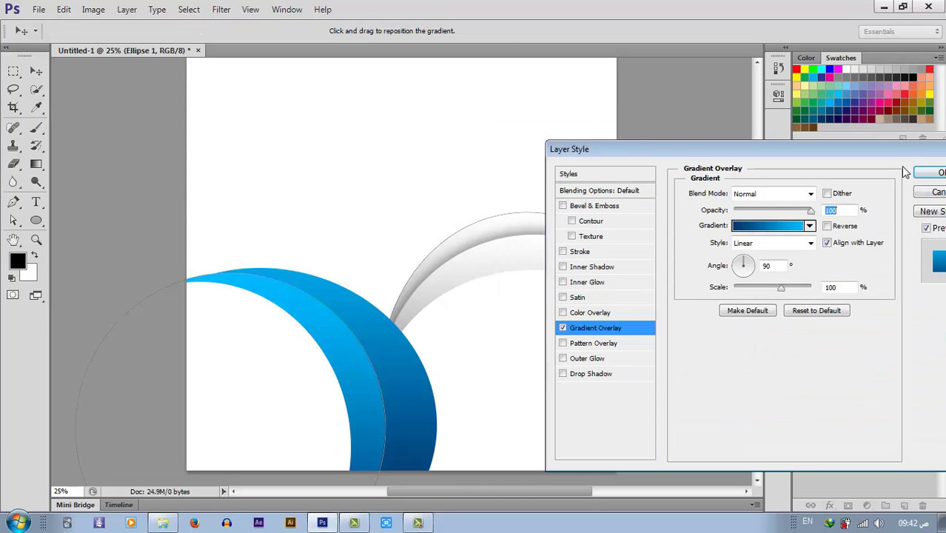
left_click(927, 175)
left_click(649, 141)
Step: Move Group 1's white and inner blue ellipses together slightly right to narrow the outer crescent, then deselect the layers
left_click(331, 389)
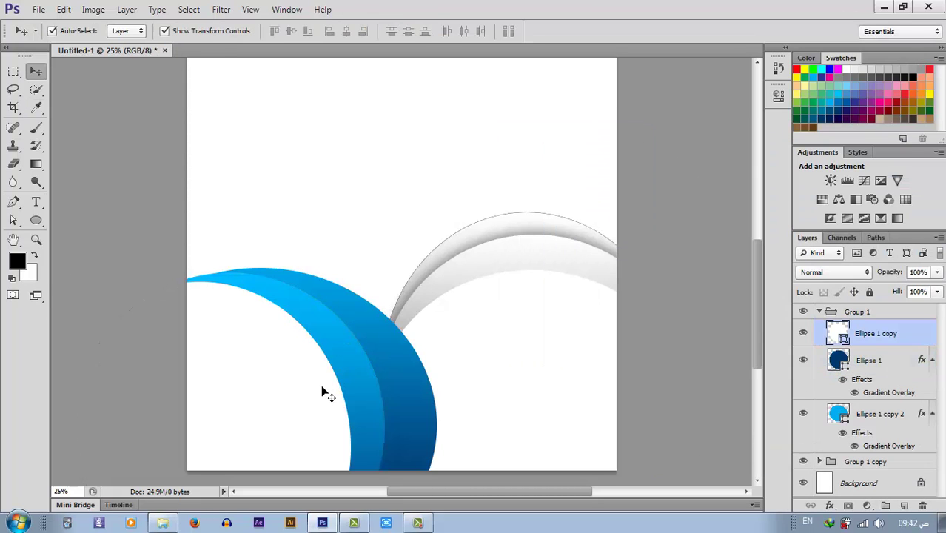
left_click(374, 410, "shift")
left_click_drag(342, 391, 365, 391)
left_click(643, 304)
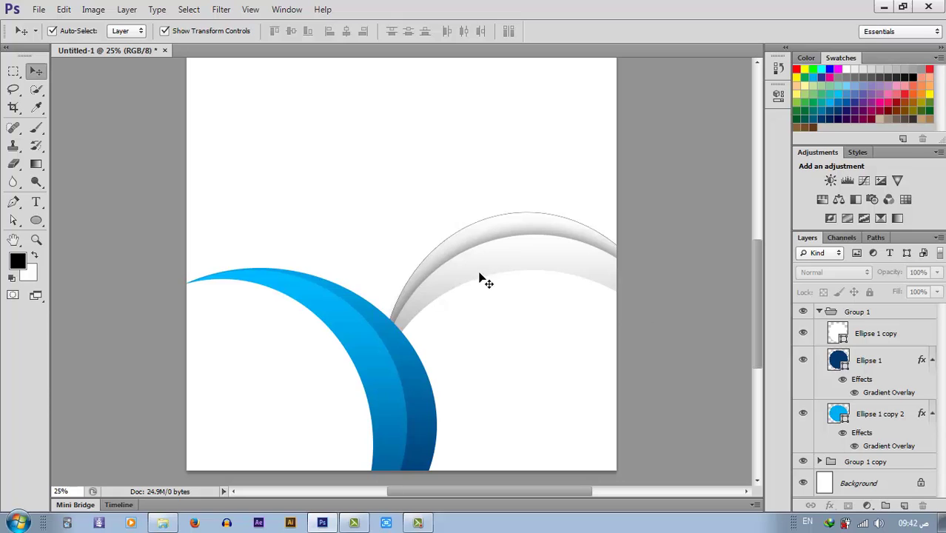
Step: Place Business_Incubation_Startup.jpg from the DC documents folder onto the page
scroll(449, 274, "up", 3)
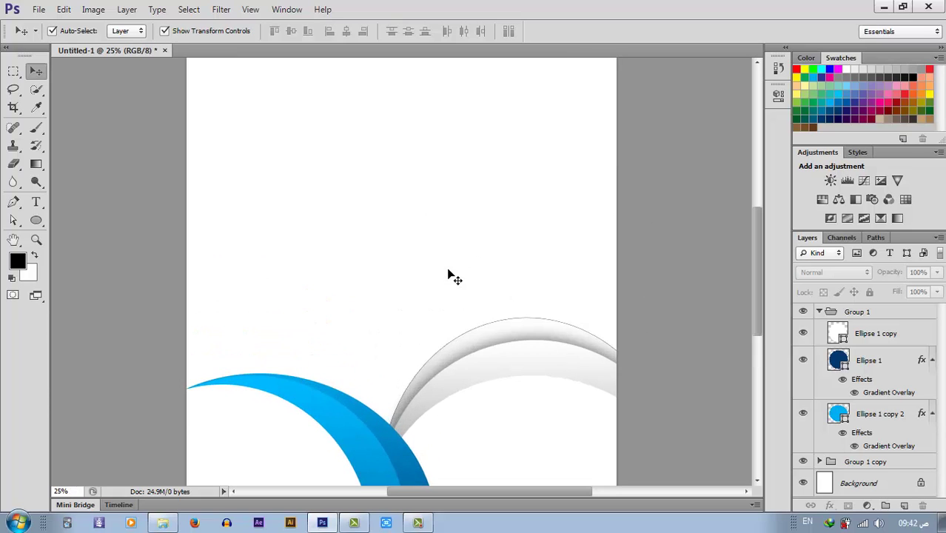
left_click_drag(755, 268, 753, 300)
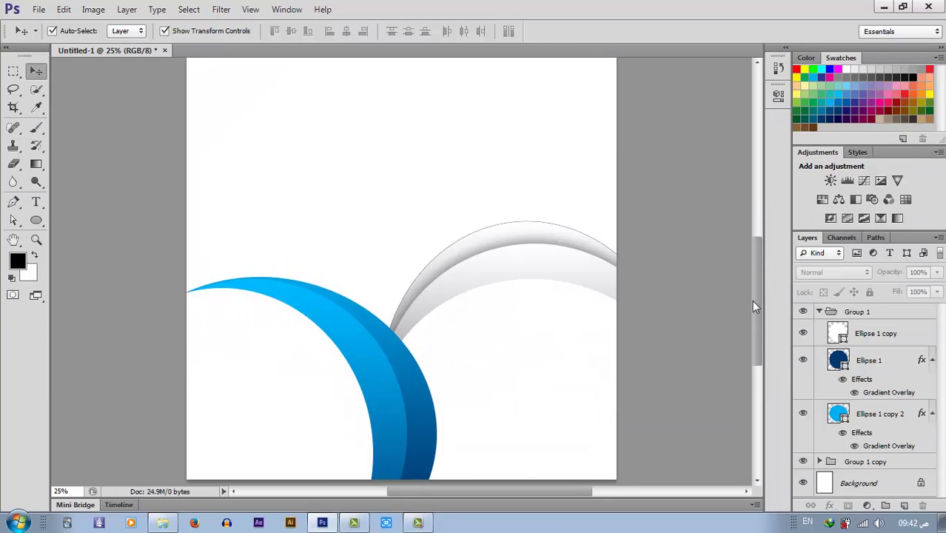
left_click(164, 523)
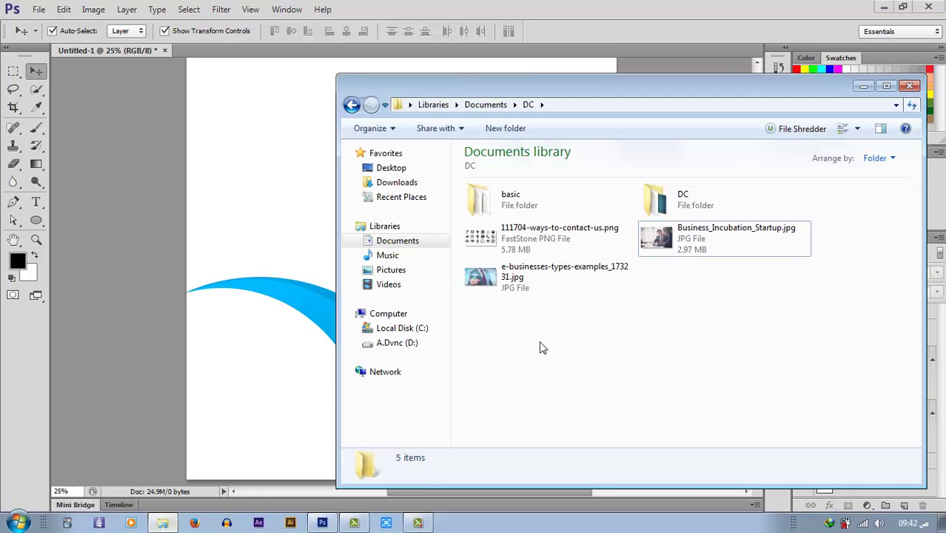
left_click_drag(667, 238, 248, 208)
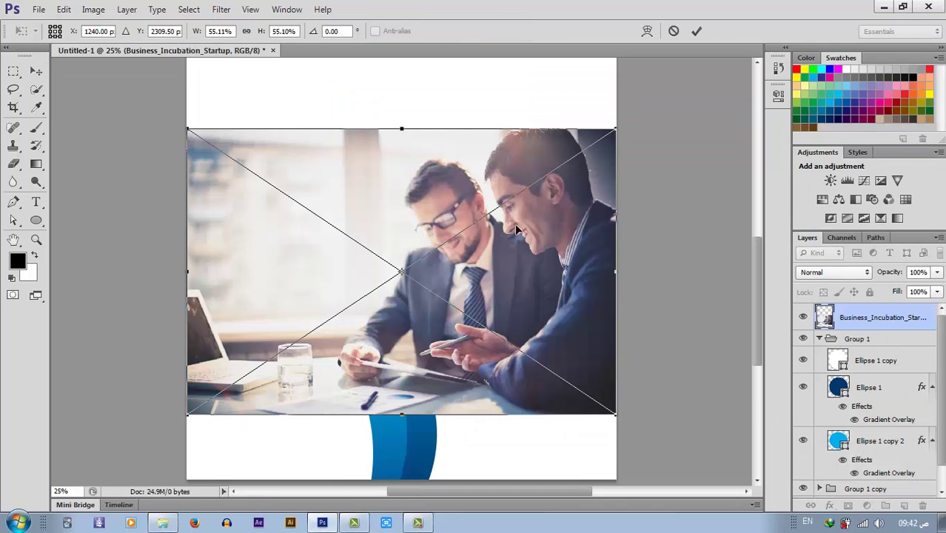
Step: Scale the placed photo to about 36%, flip it horizontally and position it over the left-hand crescents
left_click_drag(517, 231, 508, 249)
left_click_drag(610, 151, 543, 211)
left_click_drag(490, 276, 366, 376)
right_click(386, 335)
left_click(404, 315)
left_click_drag(340, 342, 370, 331)
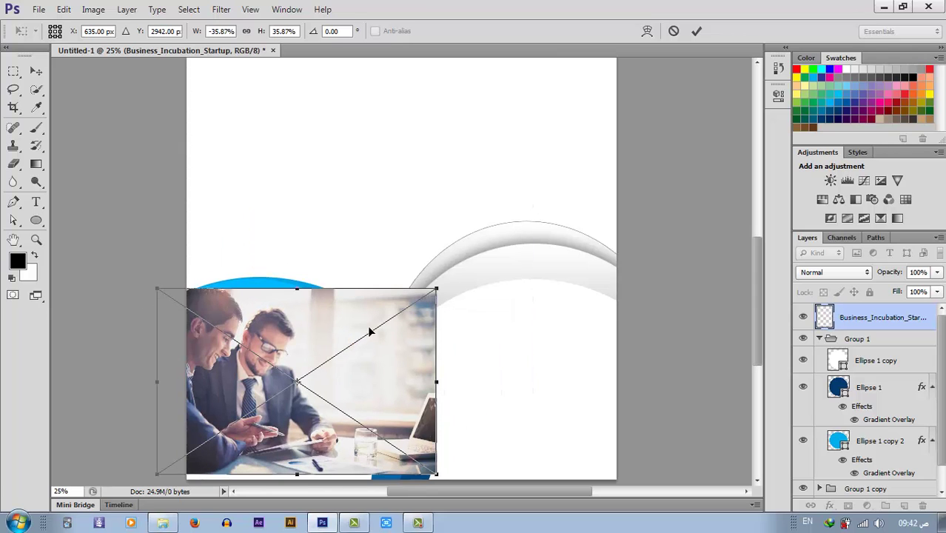
Step: Enlarge the photo to about 38.8%, move it to the page's lower-right corner, flip it back horizontally and commit the placement
left_click_drag(442, 294, 449, 281)
left_click_drag(402, 331, 547, 325)
right_click(545, 360)
left_click(570, 328)
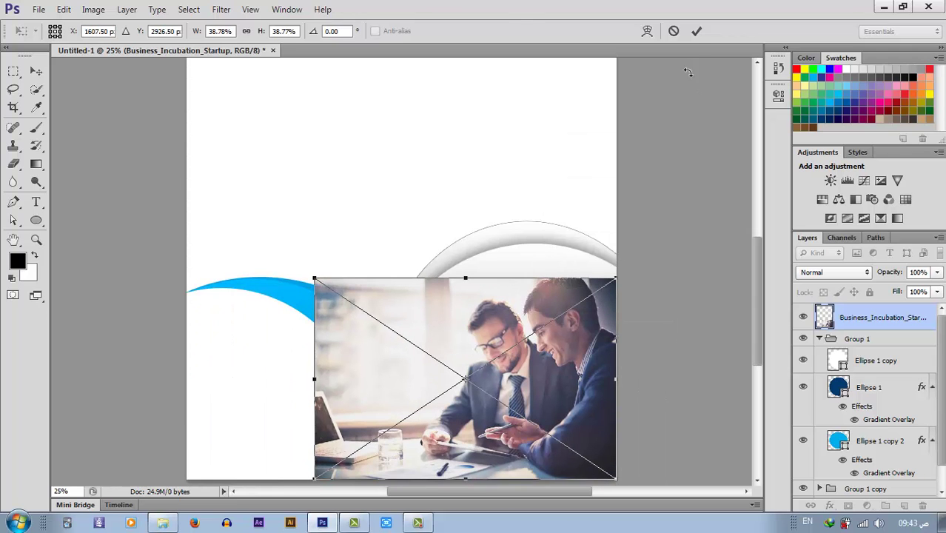
left_click(696, 30)
Step: Collapse both crescent groups and move the photo layer below Group 1 copy in the layer stack
left_click(820, 339)
left_click(819, 355)
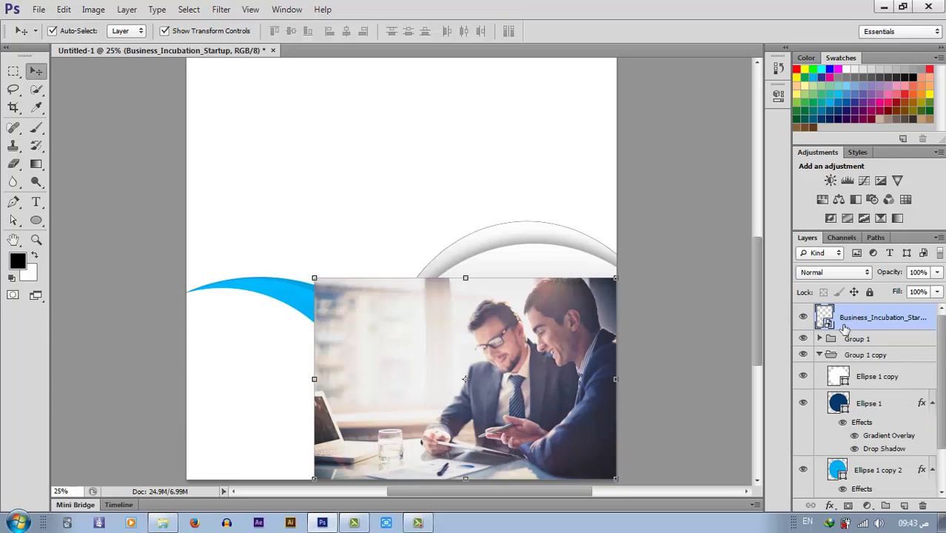
left_click(851, 356)
left_click(819, 355)
left_click_drag(881, 317, 866, 370)
Step: Rasterize the Ellipse 1 layer in Group 1 copy, delete the area inside Ellipse 1 copy's outline from it, and collapse the group
left_click(820, 328)
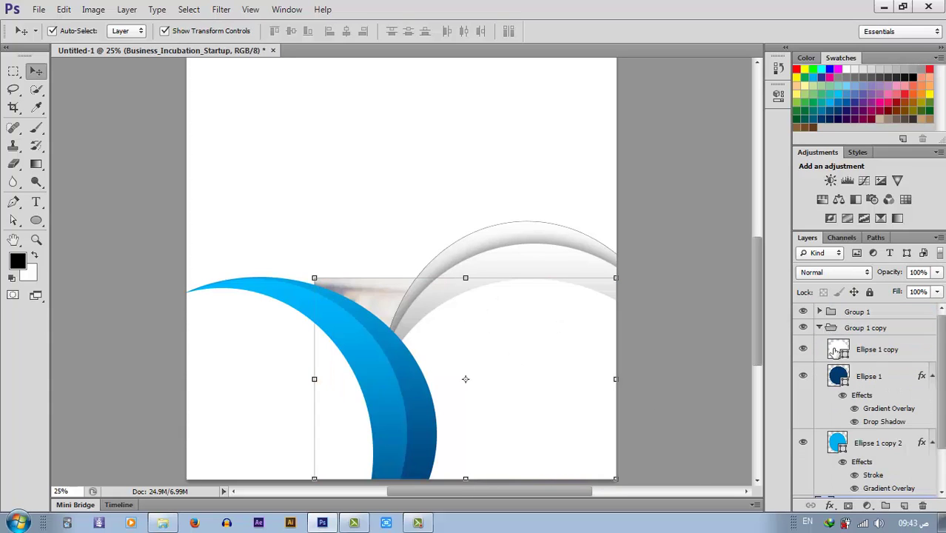
left_click(838, 351)
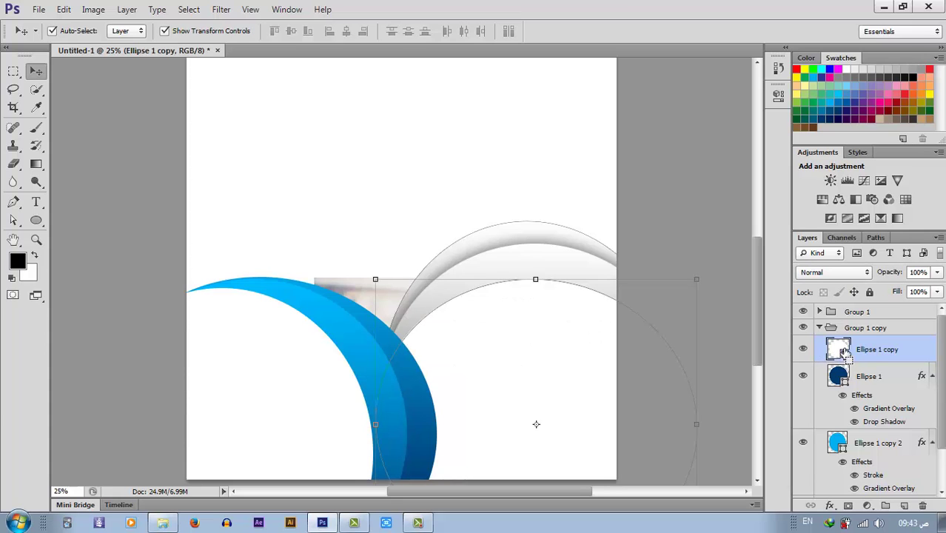
left_click(852, 348, "ctrl")
left_click(868, 377)
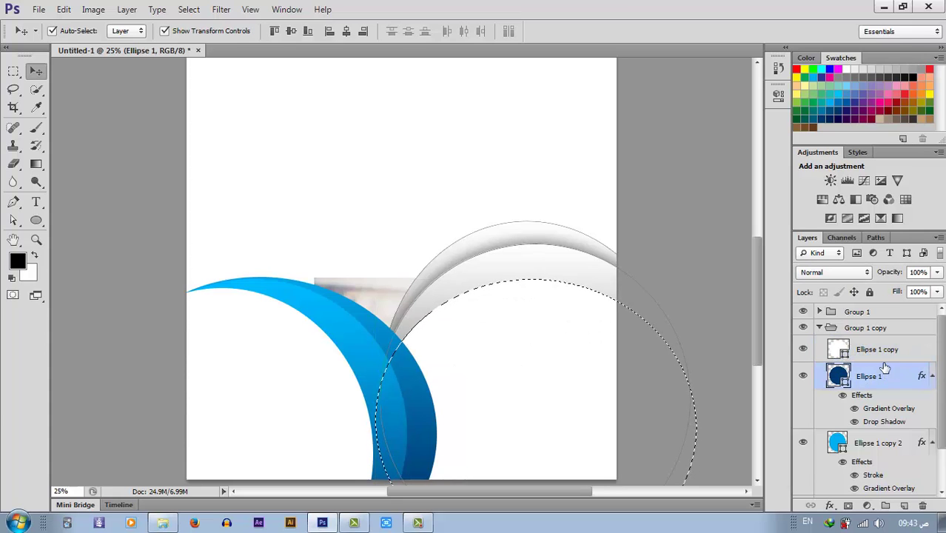
right_click(915, 378)
left_click(807, 131)
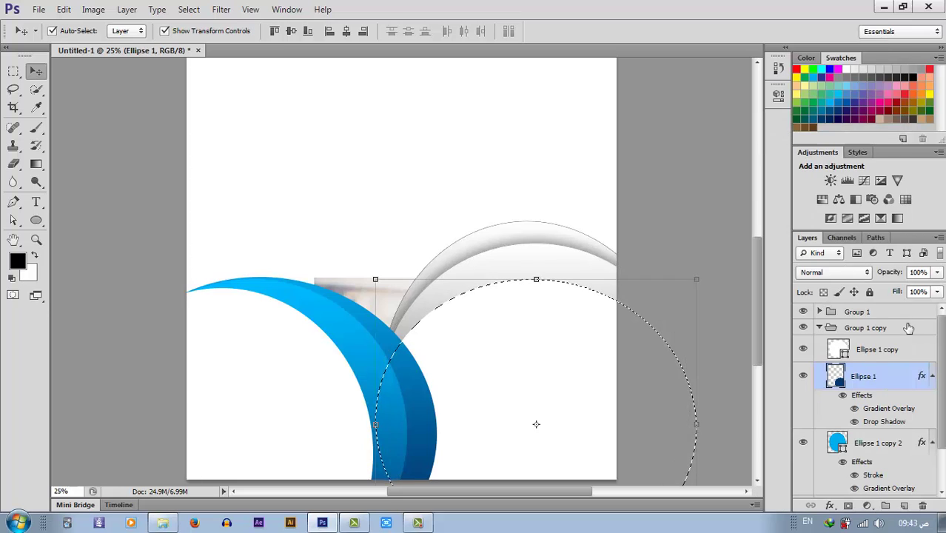
key("Delete")
key("ctrl+d")
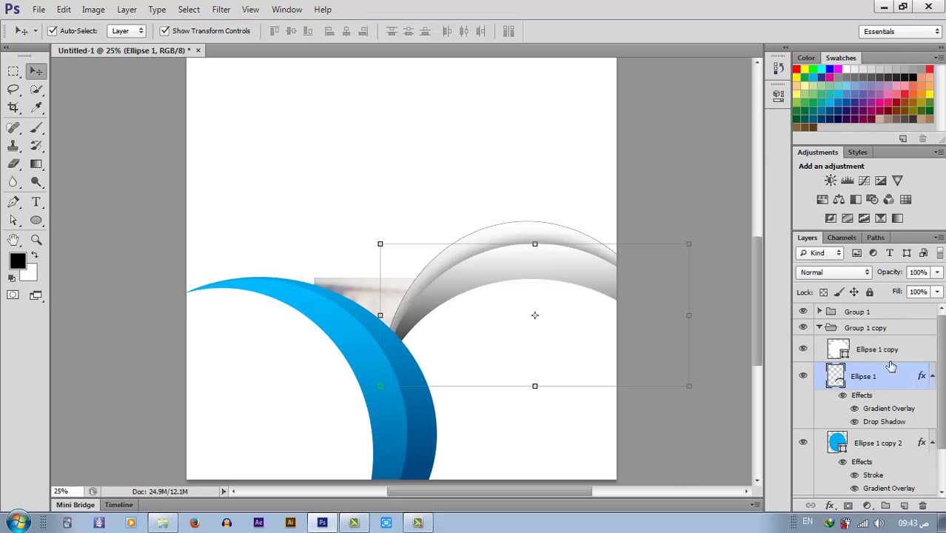
left_click(932, 376)
left_click(821, 328)
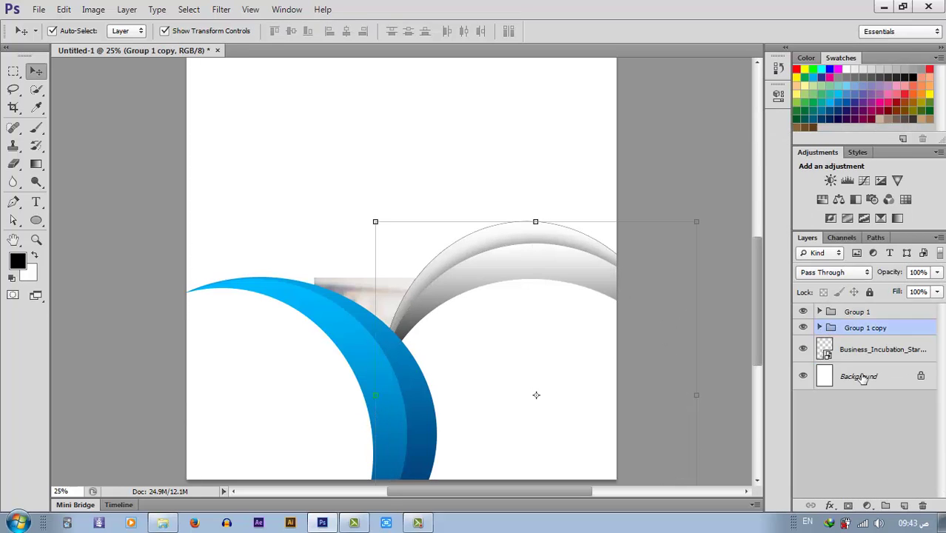
Step: Move the business photo layer into Group 1 copy, directly above Ellipse 1 copy
double_click(864, 363)
left_click(927, 195)
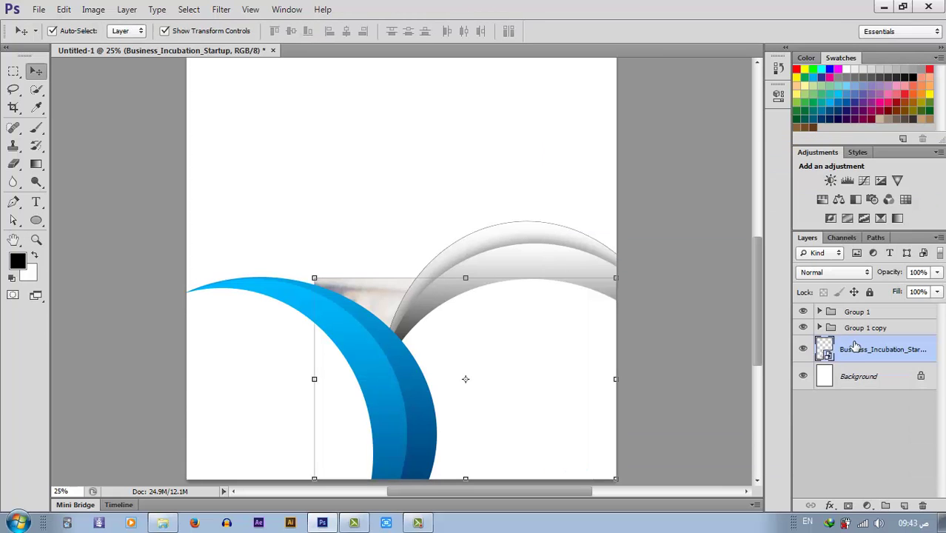
left_click(820, 328)
left_click_drag(873, 473, 868, 372)
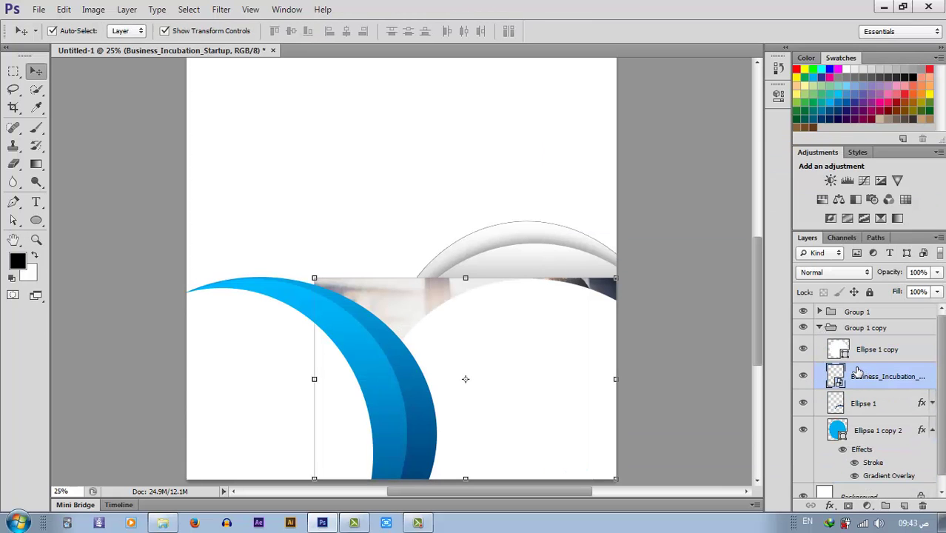
key("ctrl+bracketleft")
key("ctrl+]")
key("ctrl+]")
key("ctrl+]")
key("ctrl+]")
key("ctrl+]")
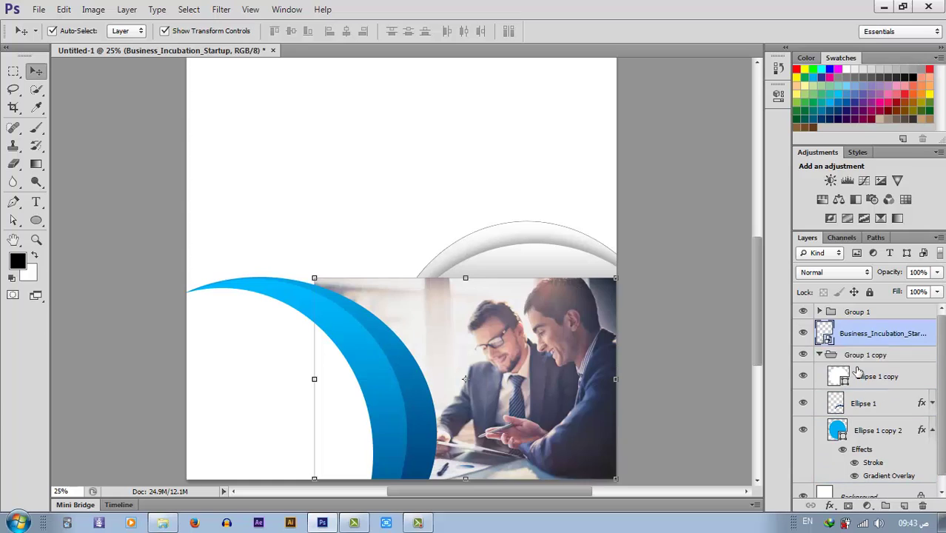
key("ctrl+[")
Step: Add a layer mask to the business photo and paint out its edges along the right-hand curve with a soft 600 px black brush
right_click(875, 366)
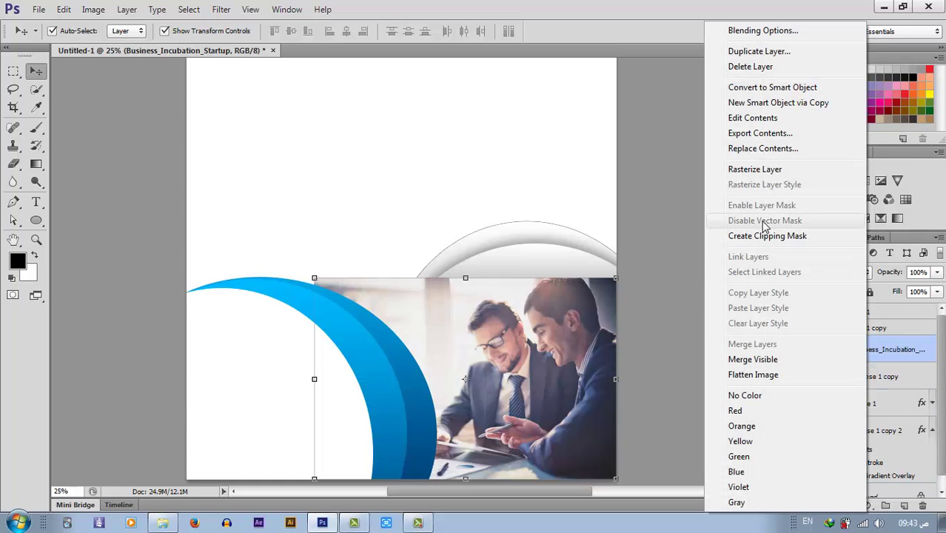
key("Escape")
left_click(850, 506)
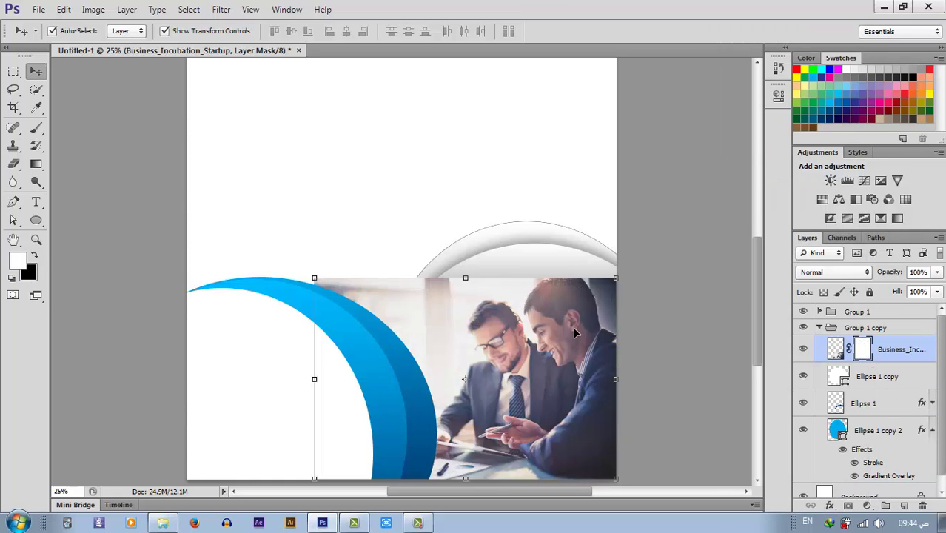
key("b")
left_click(69, 31)
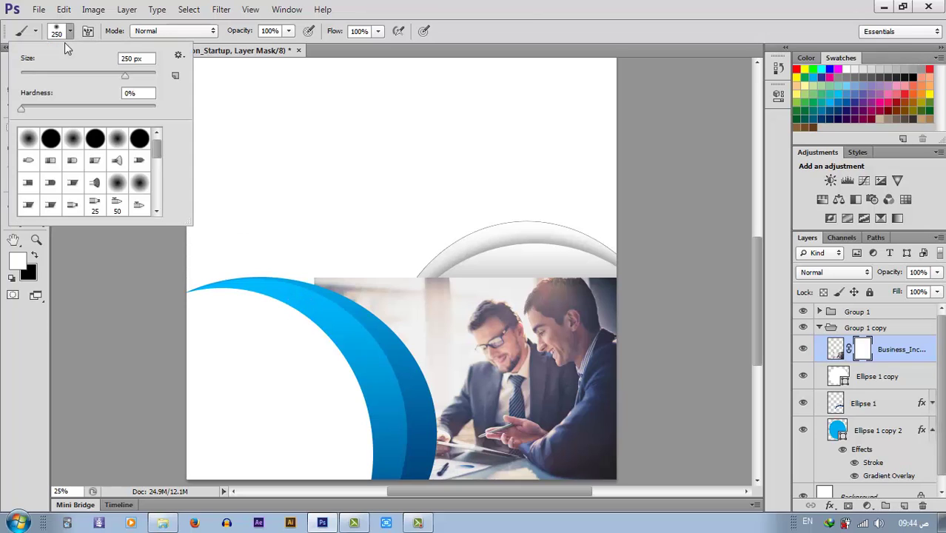
left_click_drag(125, 79, 122, 79)
left_click(341, 298)
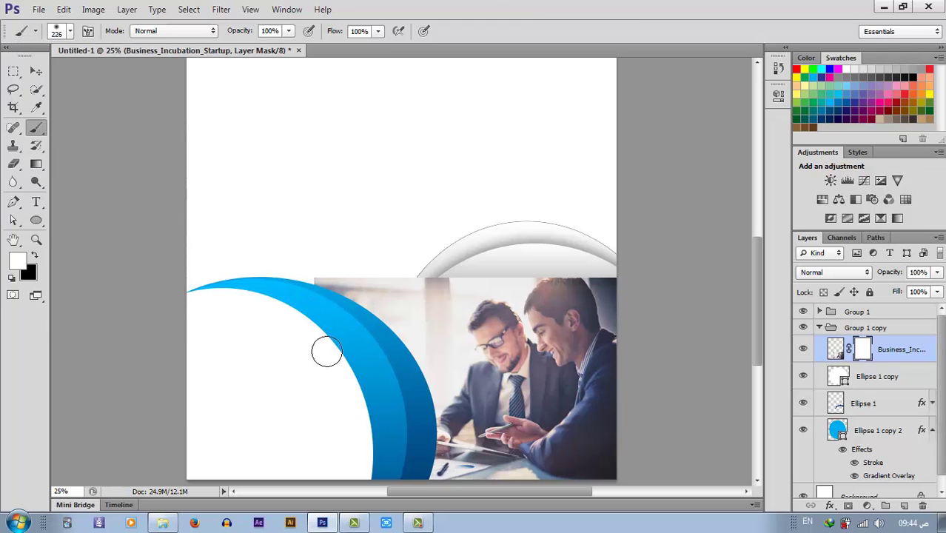
key("x")
mouse_move(349, 320)
left_mouse_down()
mouse_move(376, 319)
mouse_move(458, 260)
mouse_move(401, 351)
mouse_move(478, 250)
left_mouse_up()
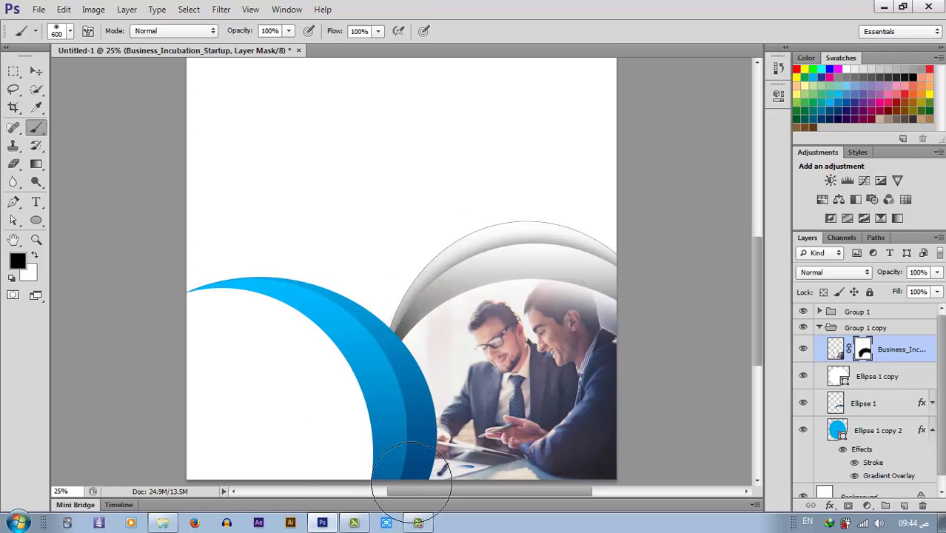
left_click_drag(553, 287, 703, 331)
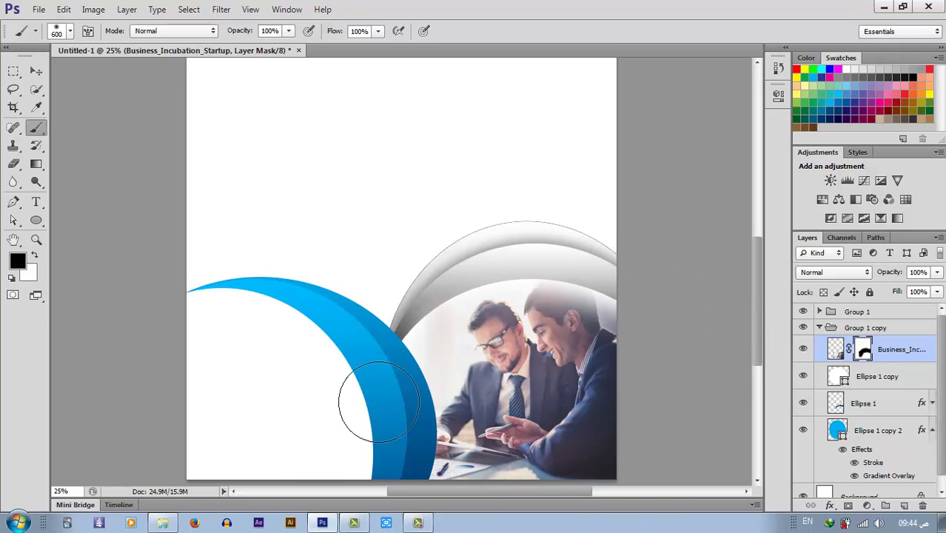
left_click(40, 72)
left_click(92, 127)
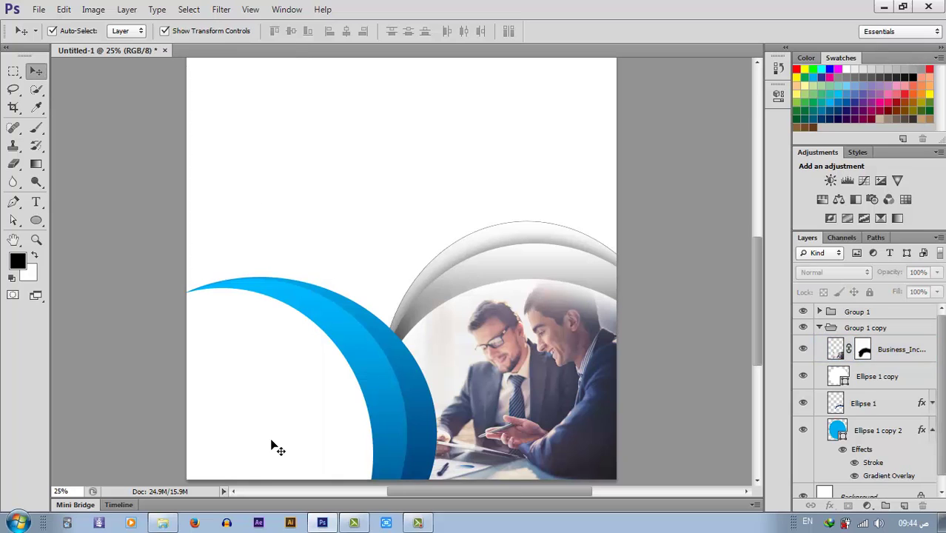
Step: Place the e-businesses-types-examples_173231 image over the page's lower-left corner, scaled to about 43% wide and 50% high, and commit it
left_click(162, 522)
left_click_drag(490, 274, 412, 348)
left_click_drag(562, 237, 525, 259)
left_click_drag(494, 307, 460, 363)
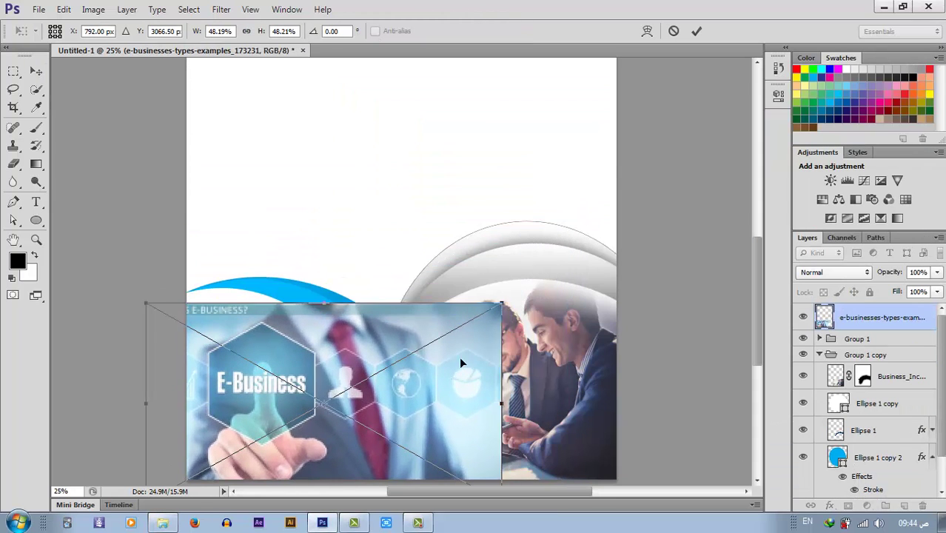
left_click_drag(506, 305, 487, 316)
left_click_drag(408, 385, 383, 370)
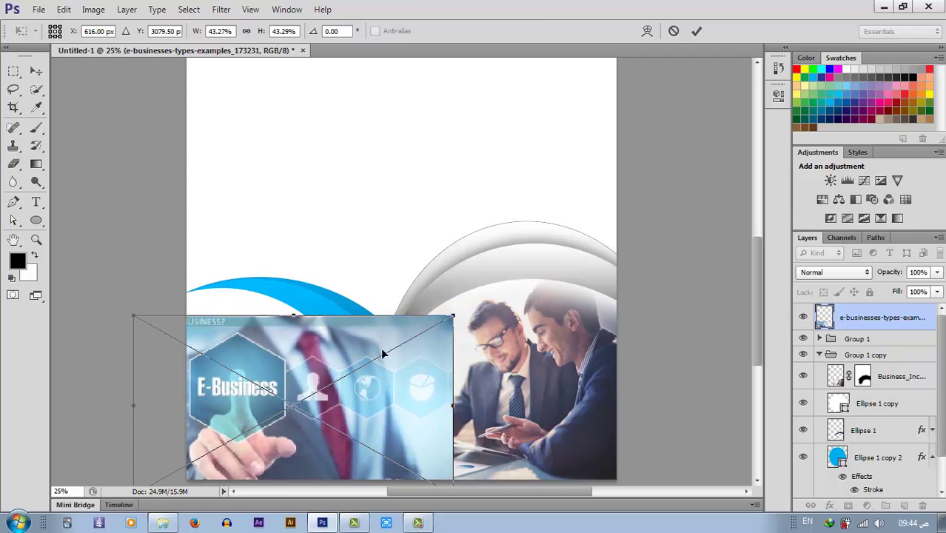
left_click_drag(300, 313, 301, 283)
left_click_drag(377, 373, 382, 373)
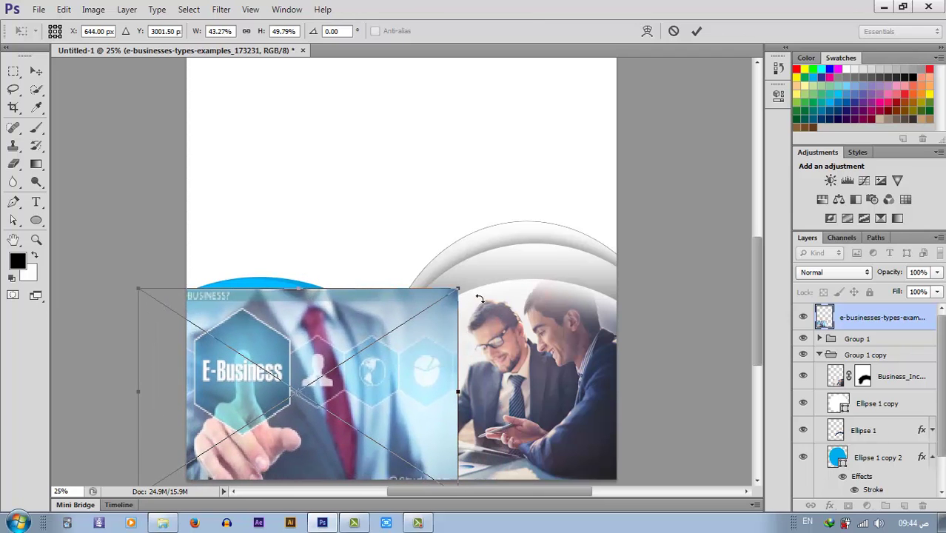
left_click(697, 31)
key("ctrl+[")
key("ctrl+[")
key("ctrl+[")
key("ctrl+[")
key("ctrl+[")
key("ctrl+[")
key("ctrl+]")
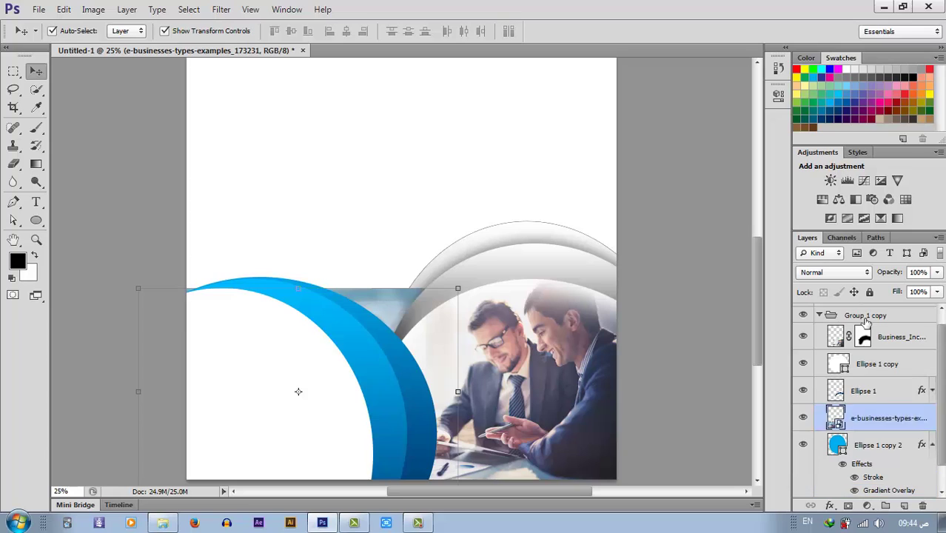
key("ctrl+bracketright")
key("ctrl+bracketright")
key("ctrl+bracketright")
key("ctrl+bracketright")
key("ctrl+bracketright")
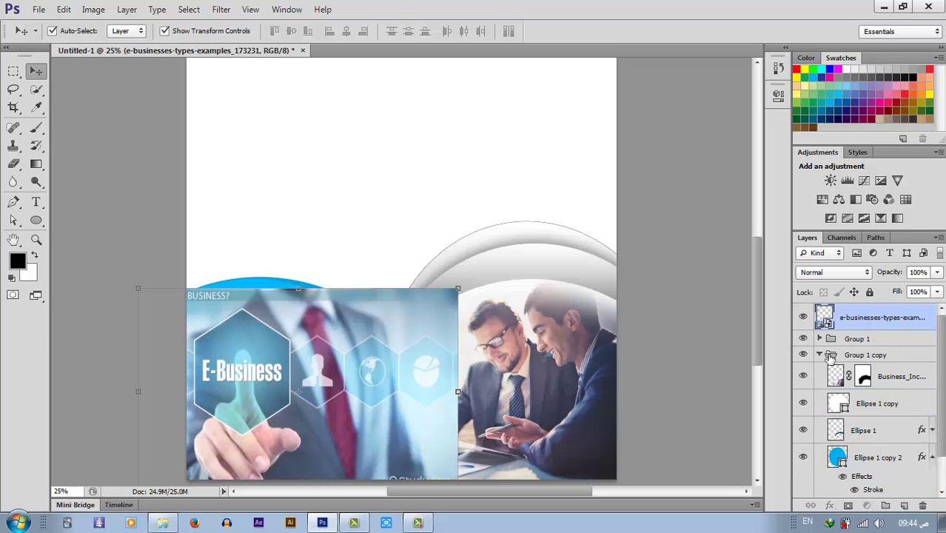
Step: Collapse Group 1 copy, expand Group 1 and move the e-business image layer into it above Ellipse 1 copy
left_click(820, 354)
left_click(822, 338)
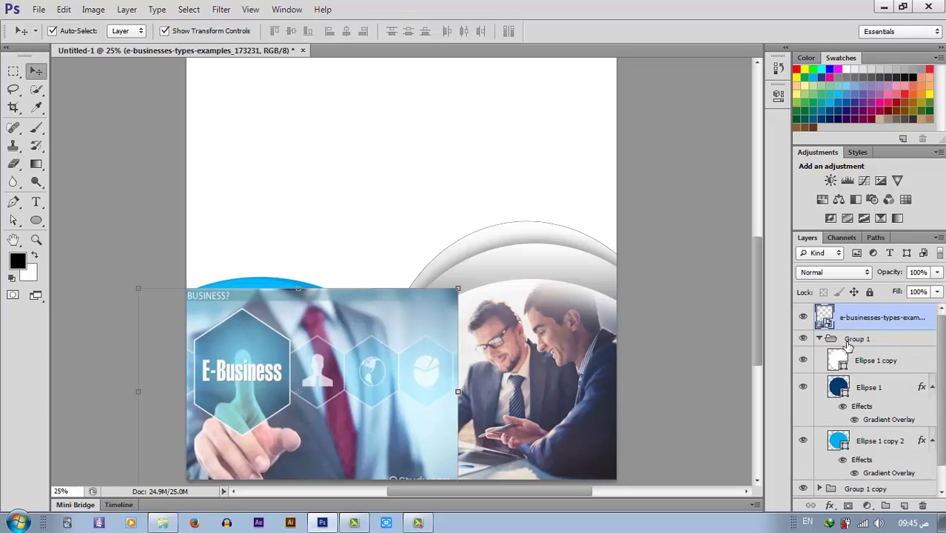
left_click_drag(849, 346, 835, 339)
Step: Mask the e-business image to the outline of Group 1's Ellipse 1 copy and fade its upper edge with a soft 600 px black brush
left_click(844, 361, "ctrl")
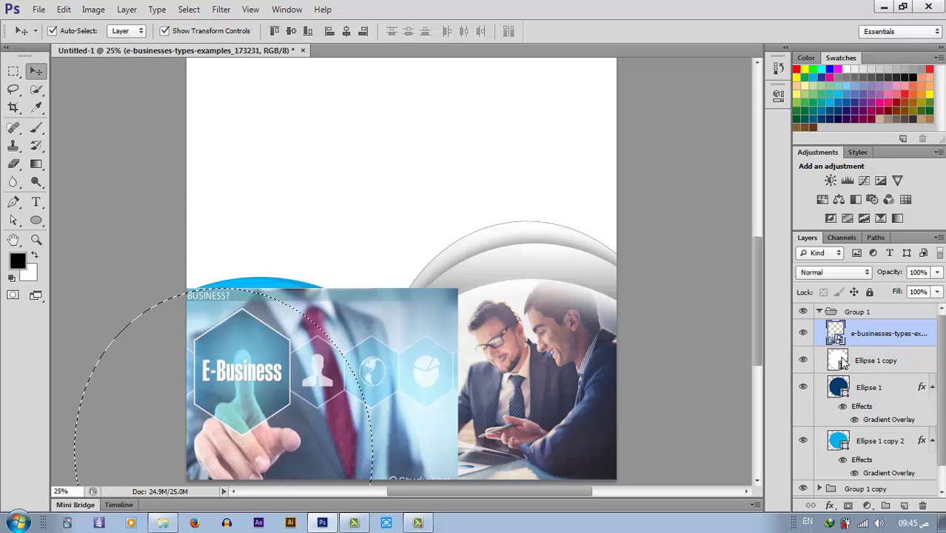
left_click(848, 506)
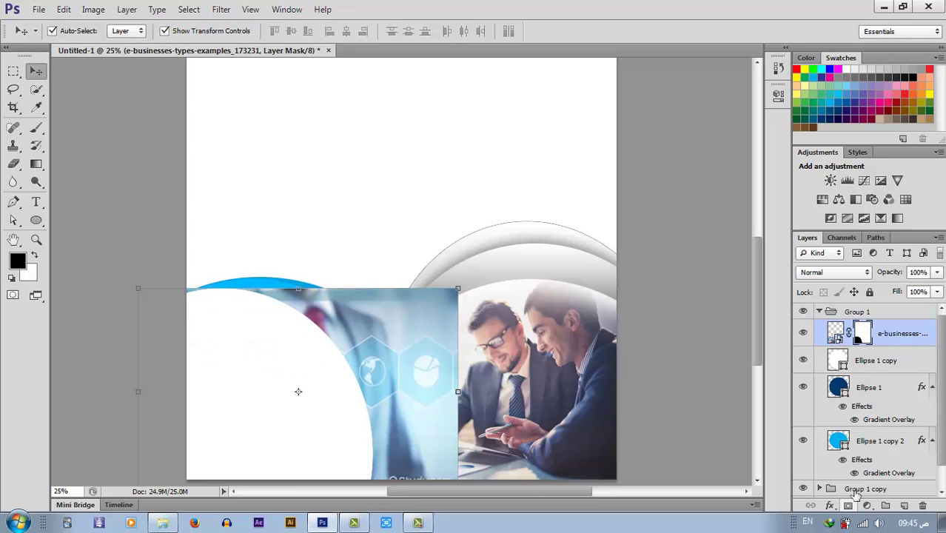
key("ctrl+i")
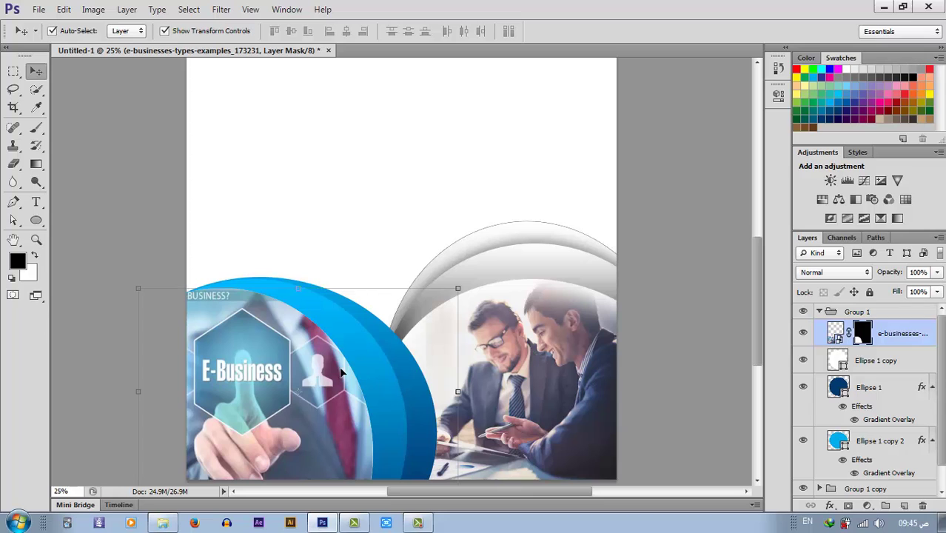
key("b")
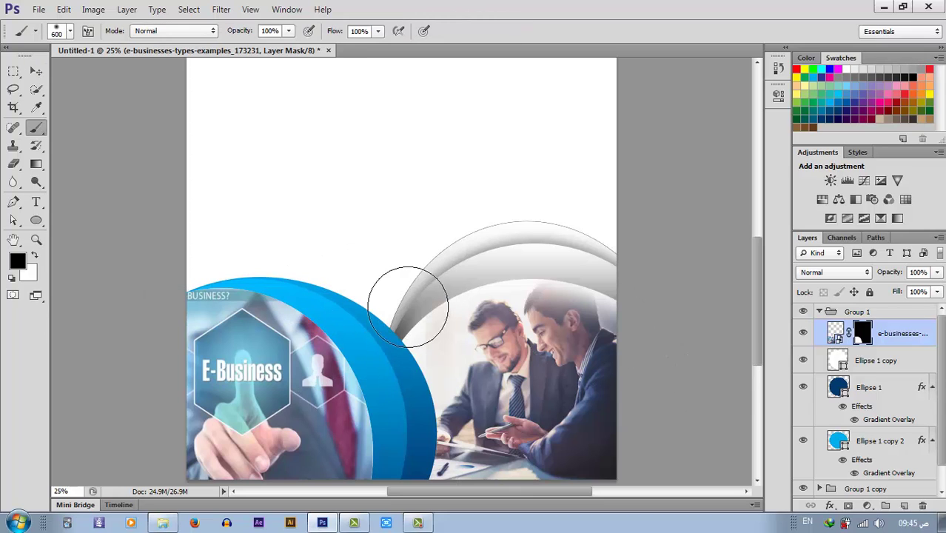
mouse_move(408, 306)
left_mouse_down()
mouse_move(233, 286)
mouse_move(189, 315)
mouse_move(366, 321)
mouse_move(341, 295)
mouse_move(195, 294)
mouse_move(325, 279)
mouse_move(238, 265)
left_mouse_up()
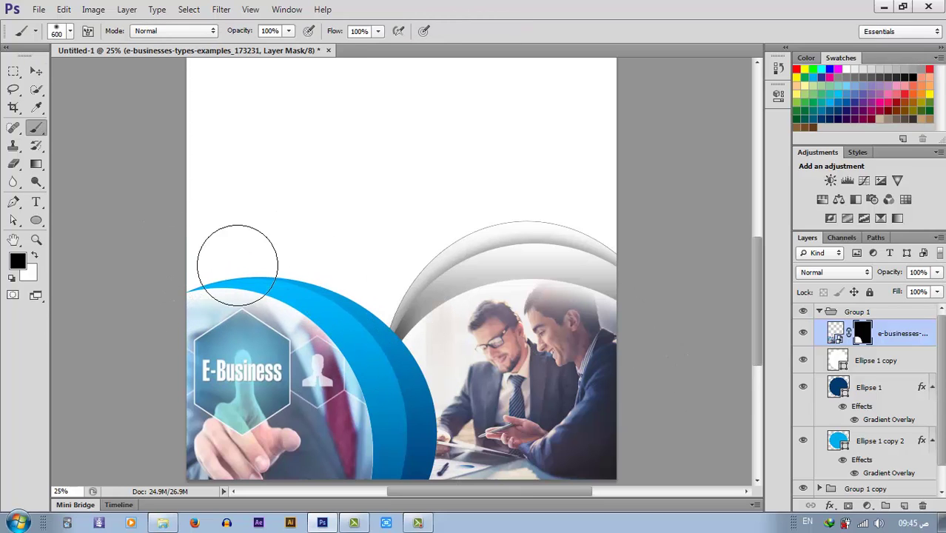
key("v")
Step: Add a Black & White adjustment layer above the business photo with Cyans at 126 and Blues at -35, then close its settings
left_click(550, 331)
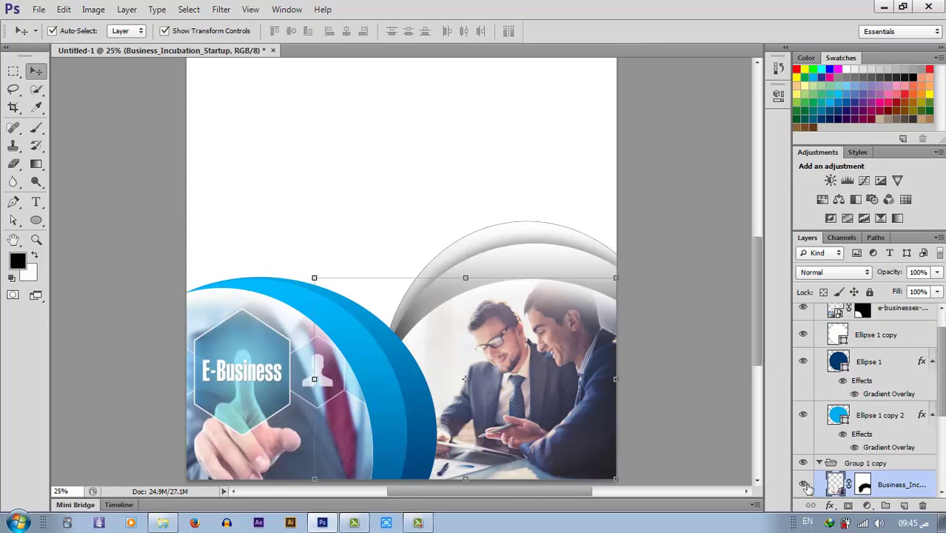
left_click(869, 505)
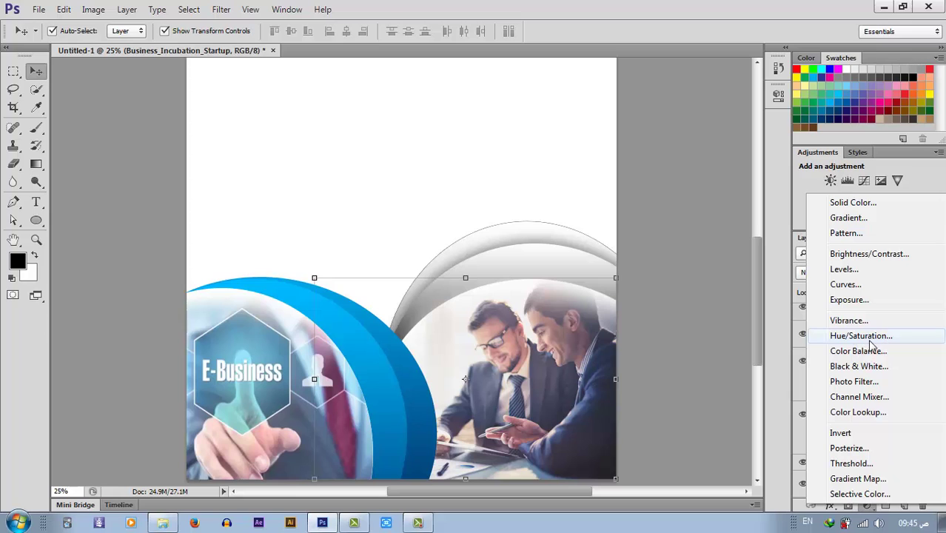
left_click(858, 366)
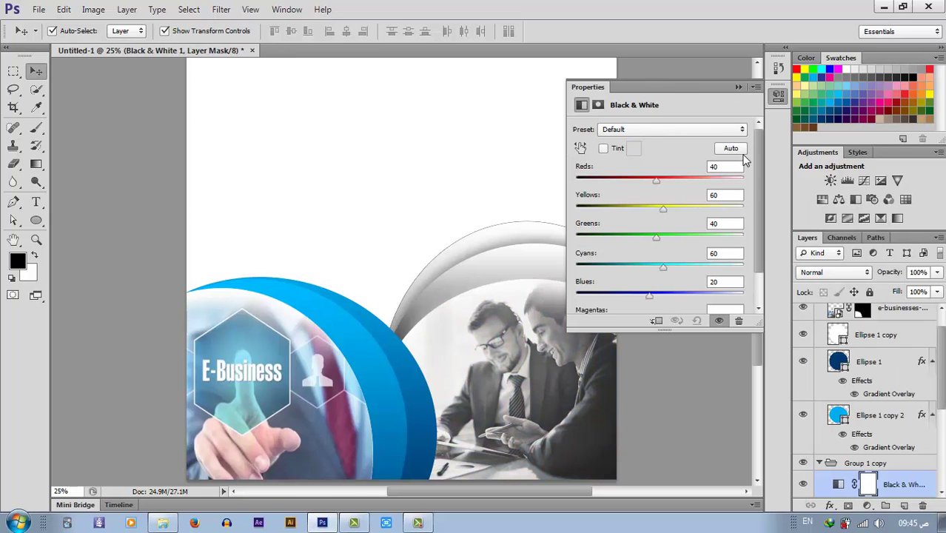
left_click_drag(651, 87, 750, 100)
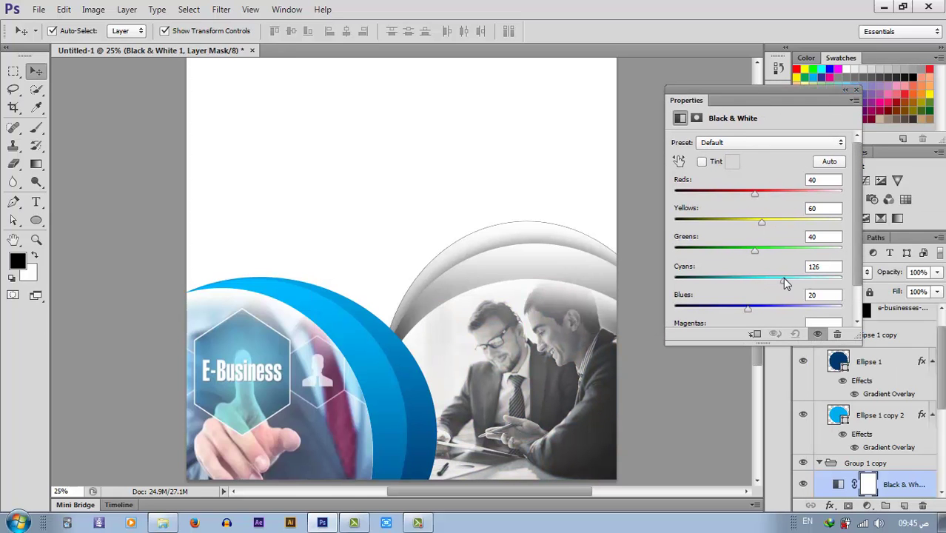
left_click_drag(750, 308, 731, 308)
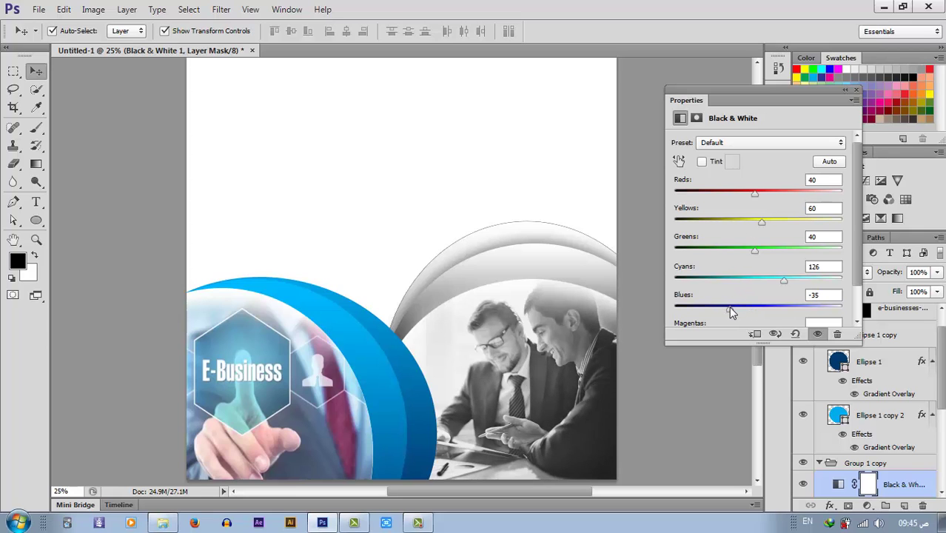
left_click(845, 90)
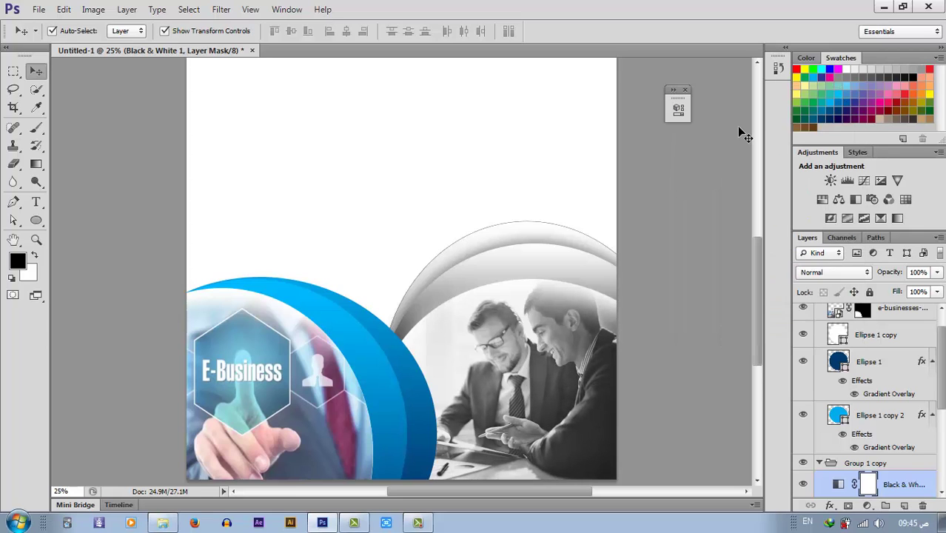
left_click(737, 125)
key("ctrl+minus")
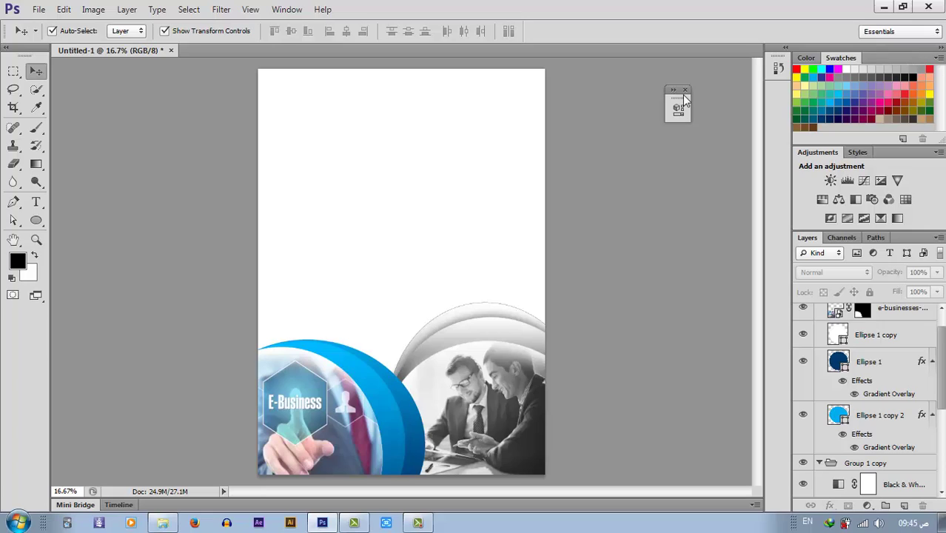
left_click(685, 90)
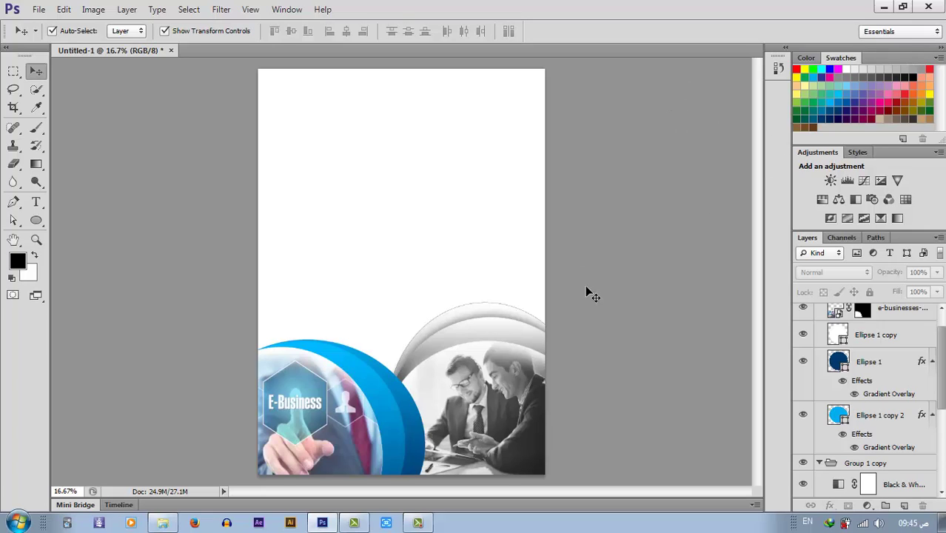
Step: Add the text "Place your" in 80 pt Myriad Pro Regular on the blank area above the crescents
left_click(36, 201)
key("ctrl+plus")
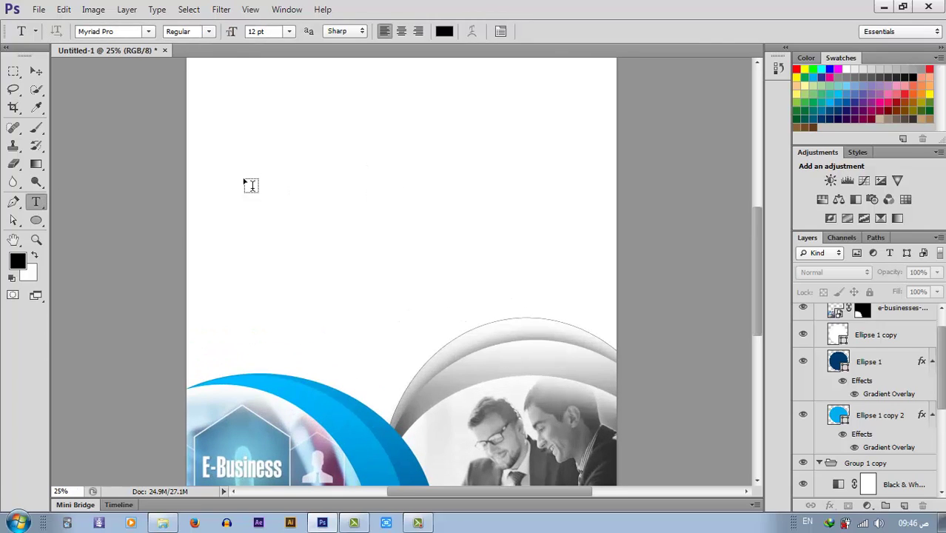
left_click(248, 211)
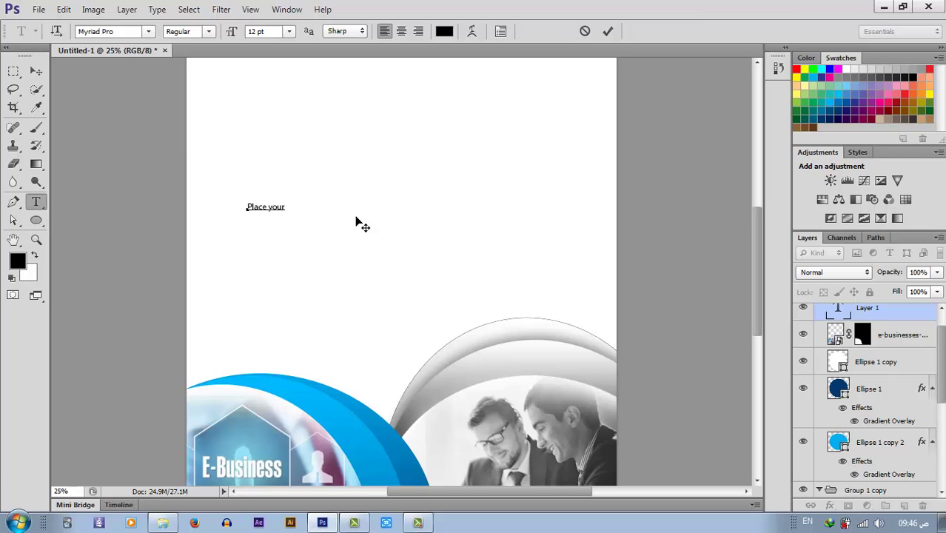
key("ctrl+a")
type("80")
key("Return")
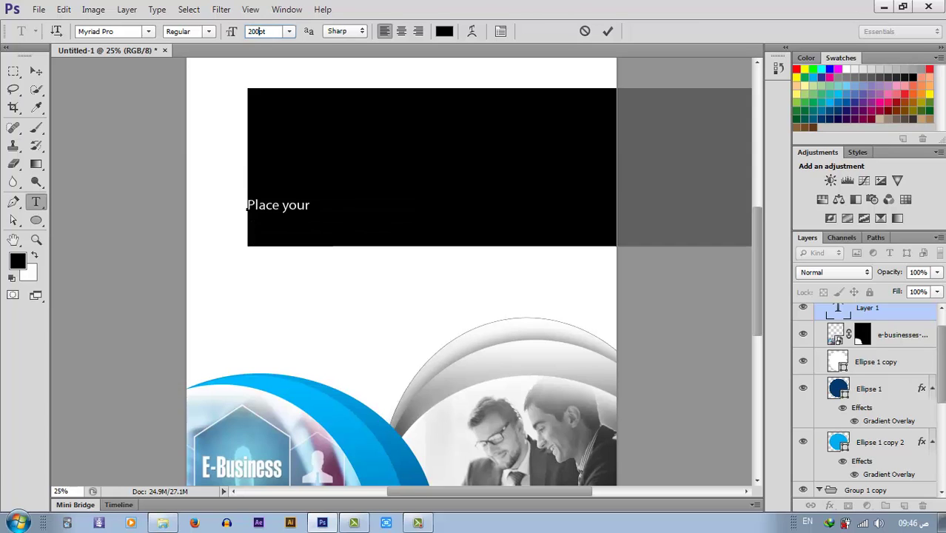
left_click(607, 32)
Step: Convert the "Place your" text to all caps and reduce its size to 62 pt
triple_click(304, 204)
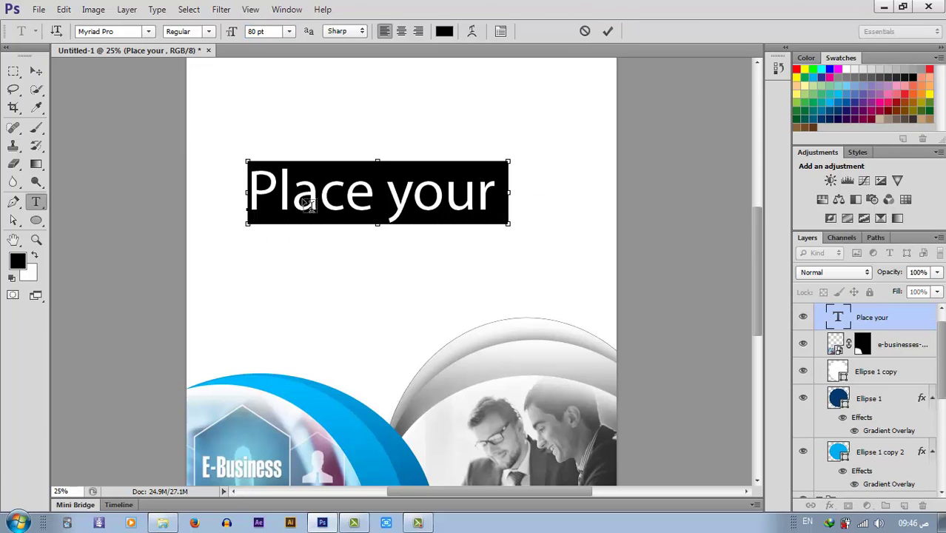
key("ctrl+shift+k")
key("ctrl+shift+comma")
key("ctrl+shift+comma")
key("ctrl+shift+comma")
key("ctrl+shift+comma")
key("ctrl+shift+comma")
key("ctrl+shift+comma")
key("ctrl+shift+comma")
key("ctrl+shift+comma")
key("ctrl+shift+comma")
key("ctrl+Return")
key("v")
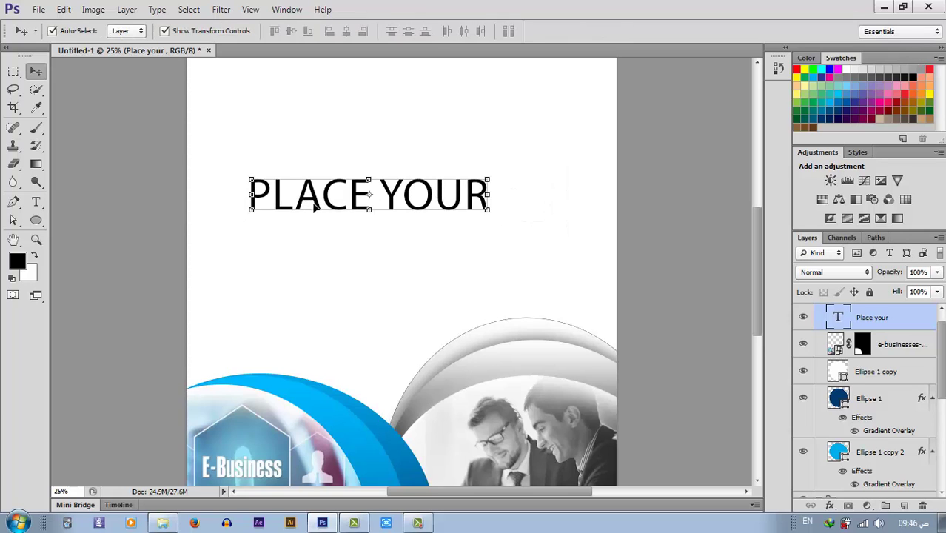
Step: Shift the PLACE YOUR line slightly left, duplicate it directly below and replace the copy's text with HEADLINE
left_click_drag(312, 206, 316, 260)
key("t")
triple_click(329, 250)
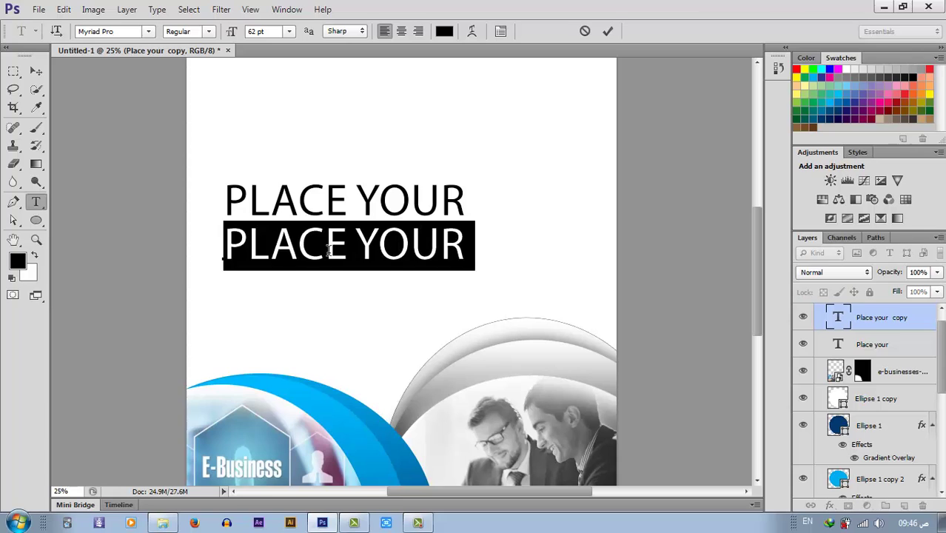
type("HEADLINE")
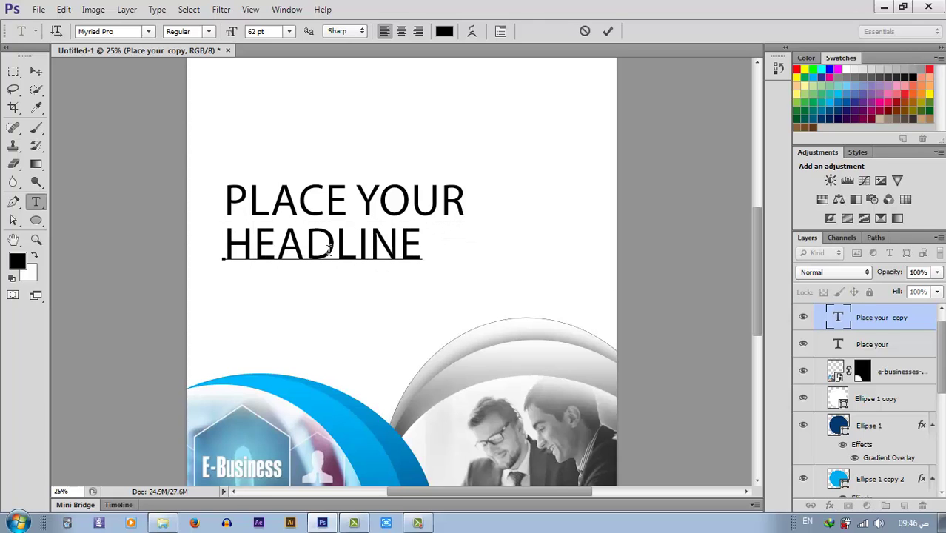
key("ctrl+Return")
Step: Add a third text line reading HERE and align it left directly under HEADLINE
left_click(328, 289)
type("H")
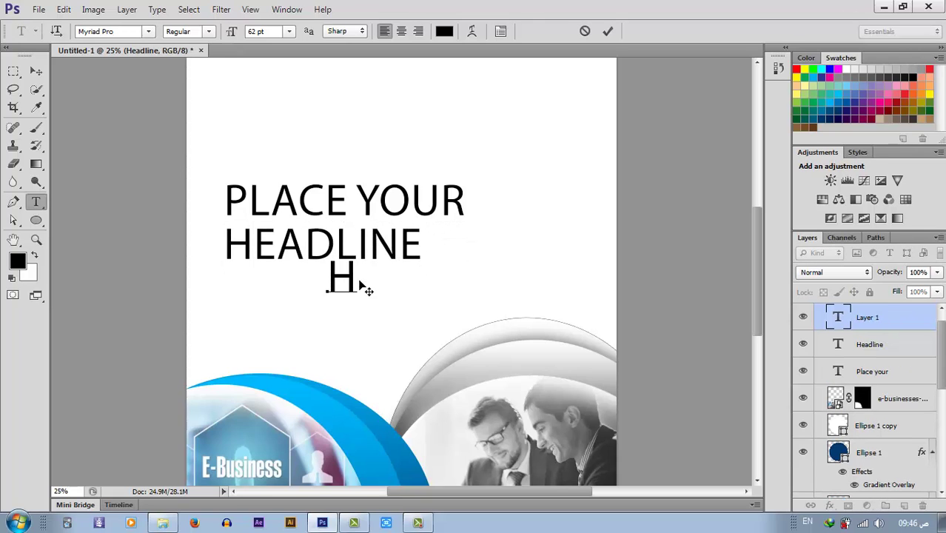
type("ere")
key("ctrl+Return")
key("v")
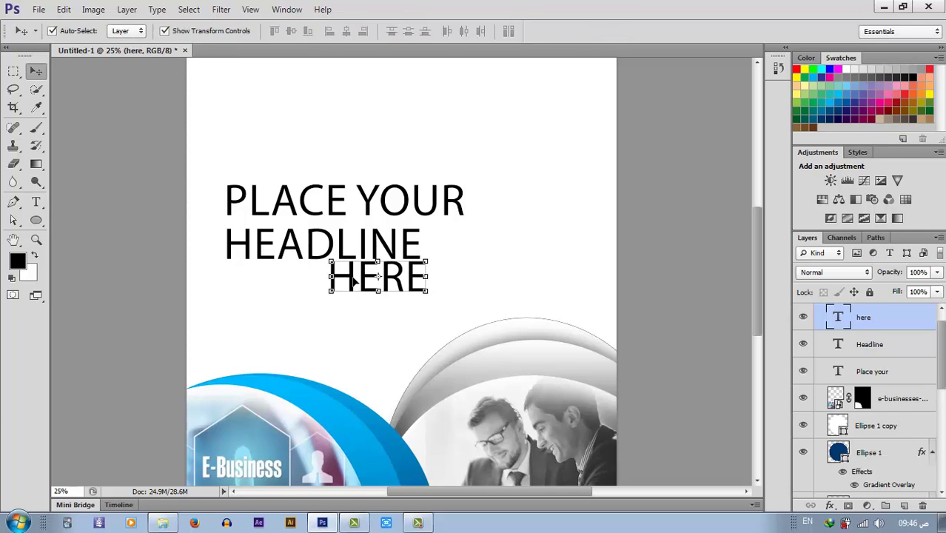
left_click_drag(358, 285, 253, 290)
left_click(413, 131)
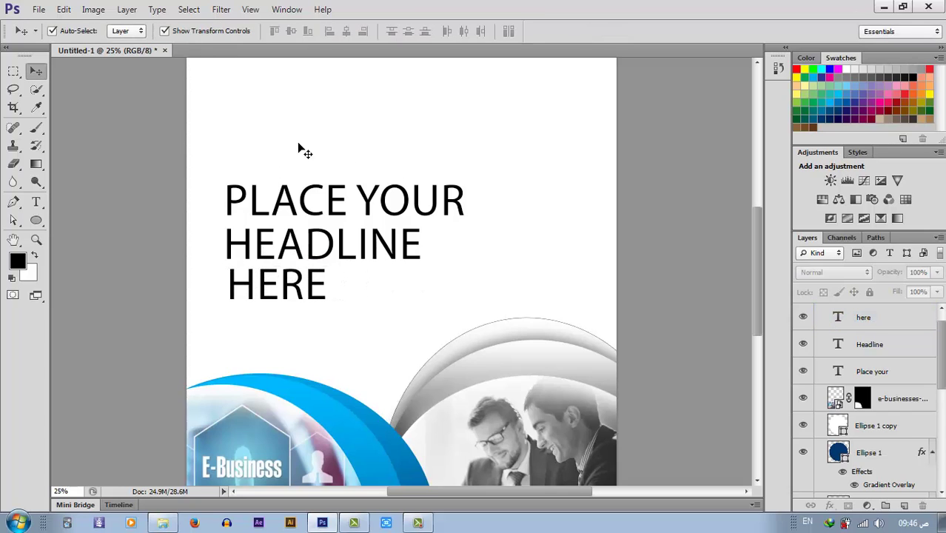
Step: Color the PLACE YOUR and HERE lines blue 00a5e8, sampled from the blue crescent
left_click(307, 195)
left_click(315, 298, "shift")
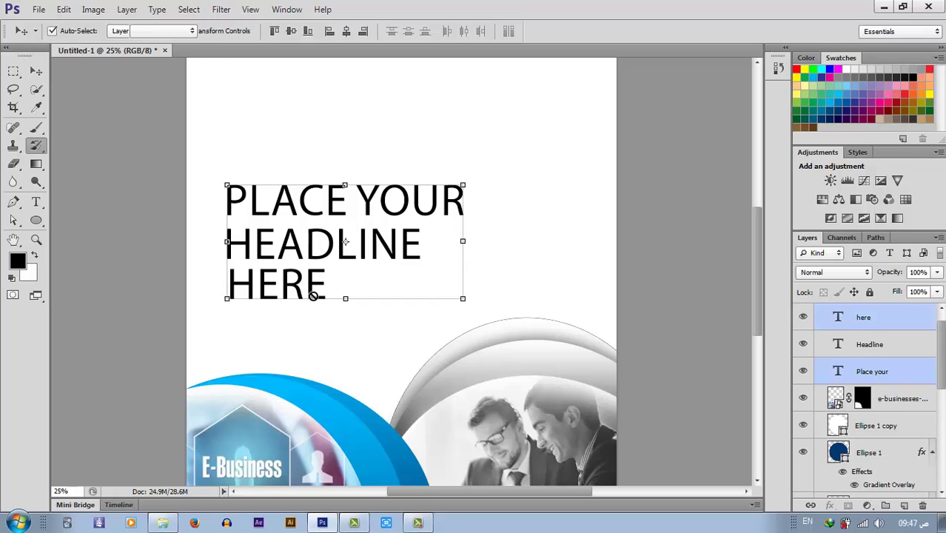
key("t")
left_click(443, 29)
left_click(364, 441)
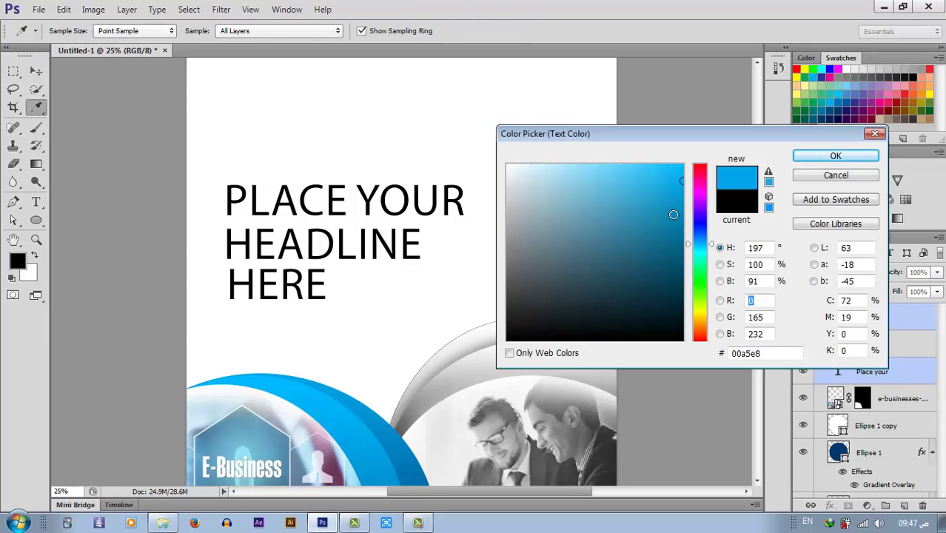
left_click(822, 157)
Step: Color the word HEADLINE dark grey, sampled from the dark suit in the business photo
double_click(386, 257)
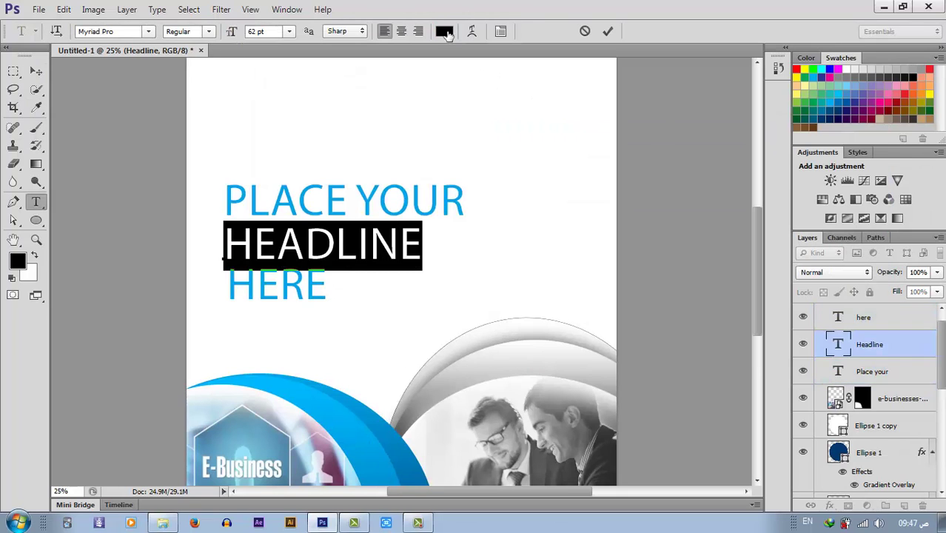
left_click(445, 31)
left_click_drag(597, 428, 610, 456)
left_click(794, 157)
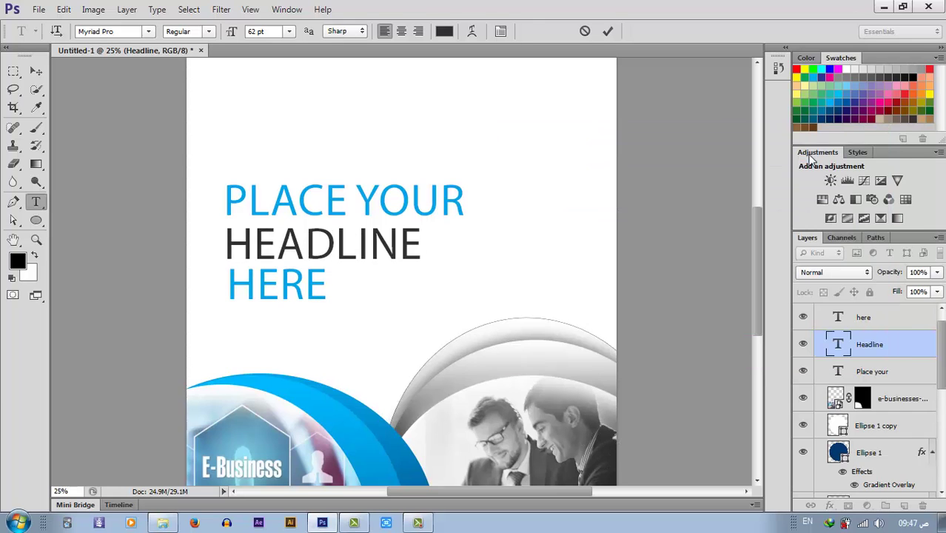
left_click(607, 31)
Step: Select the three headline lines together, shift them slightly and deselect them
key("ctrl+minus")
key("v")
left_click_drag(465, 187, 317, 279)
mouse_move(313, 278)
left_mouse_down()
mouse_move(323, 275)
mouse_move(314, 279)
left_mouse_up()
left_click(360, 157)
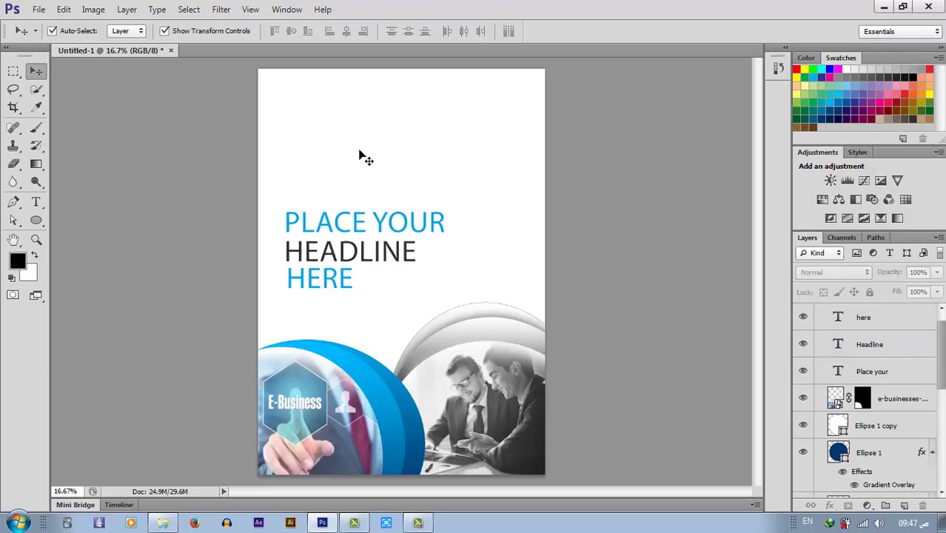
Step: Open 111704-ways-to-contact-us.png from the file browser as a separate document in Photoshop
left_click(36, 204)
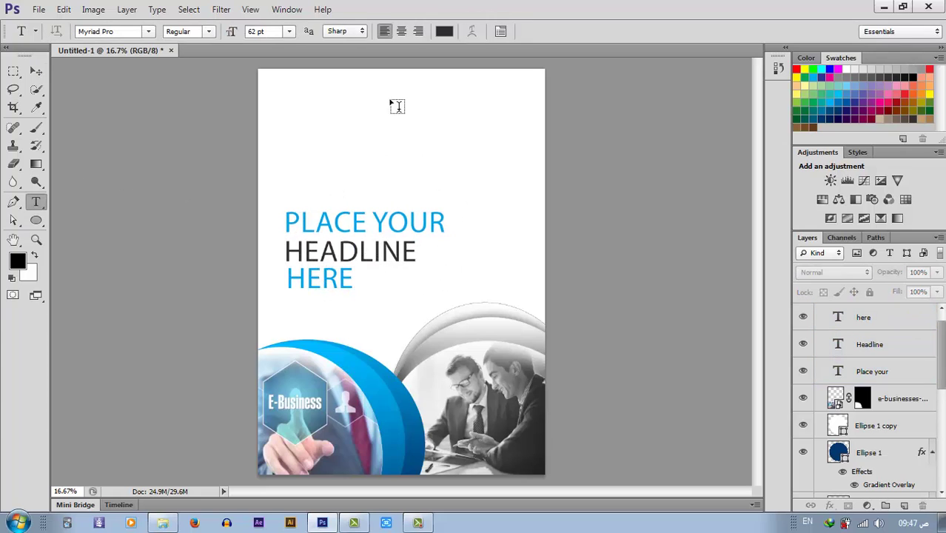
left_click(163, 523)
left_click_drag(535, 252, 567, 26)
Step: Select the paper-plane, notepad and map-pin icons in the middle row and copy them into Untitled-1
key("m")
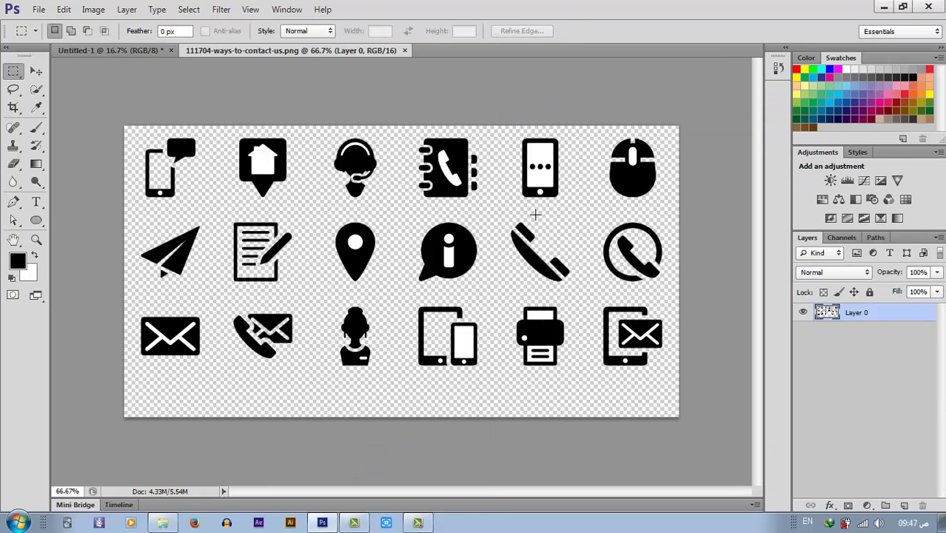
left_click_drag(139, 360, 177, 352)
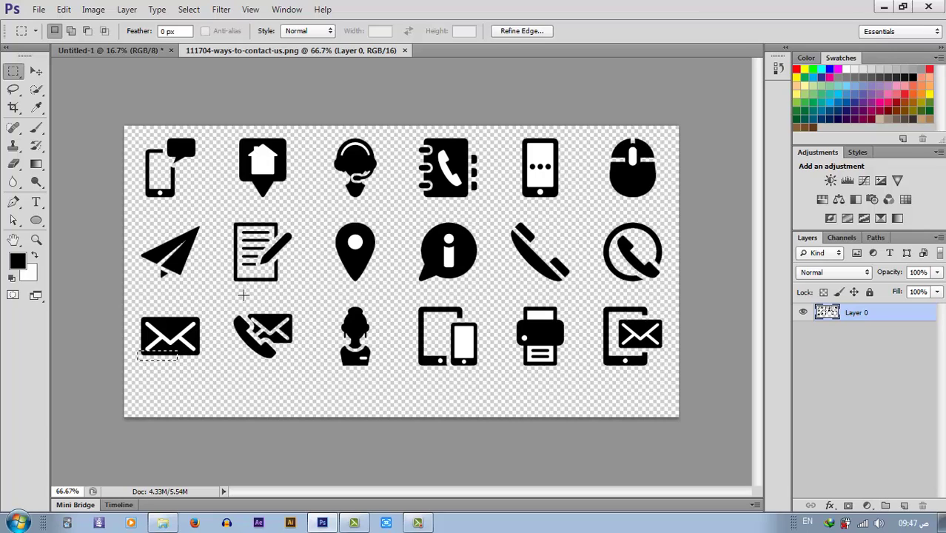
left_click_drag(383, 291, 141, 213)
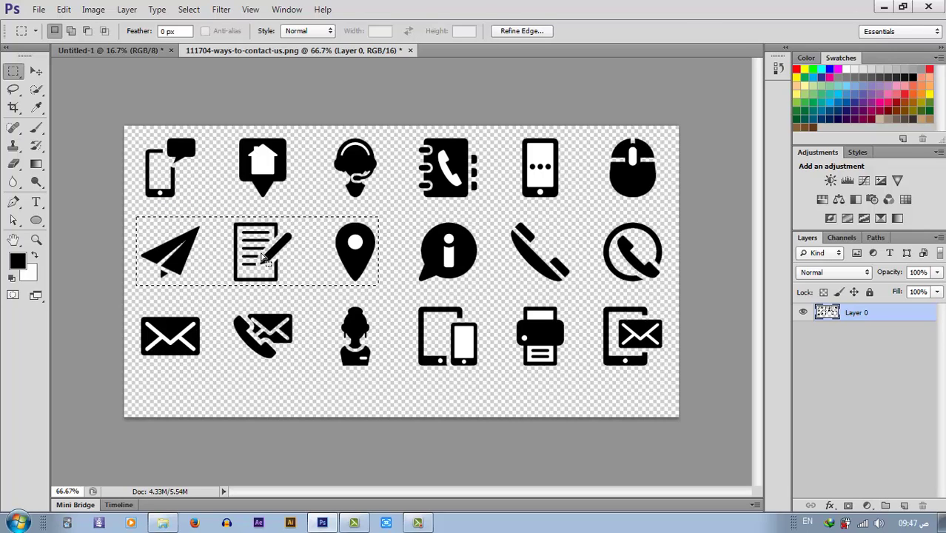
key("v")
mouse_move(274, 242)
left_mouse_down()
mouse_move(276, 111)
mouse_move(154, 61)
mouse_move(402, 162)
left_mouse_up()
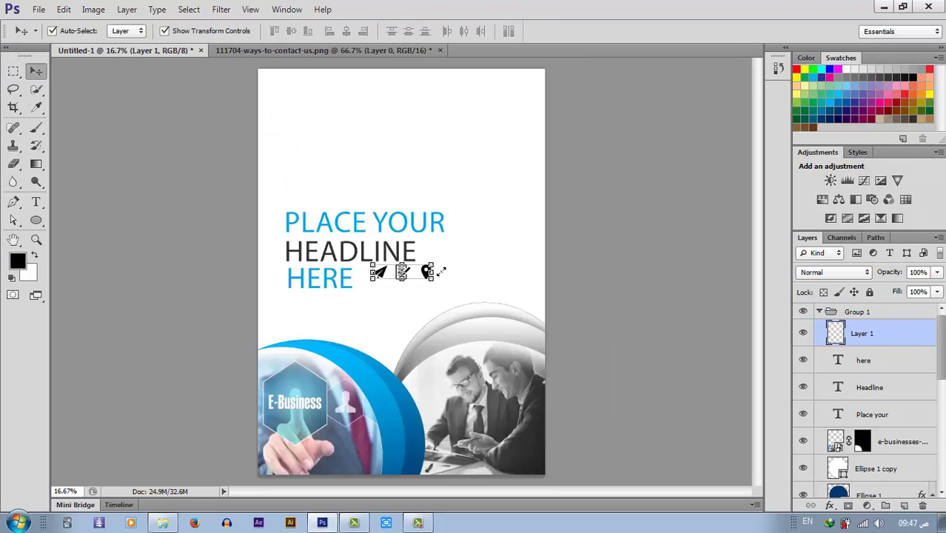
Step: Move the three contact icons to the page's upper-right corner
left_click_drag(421, 272, 499, 157)
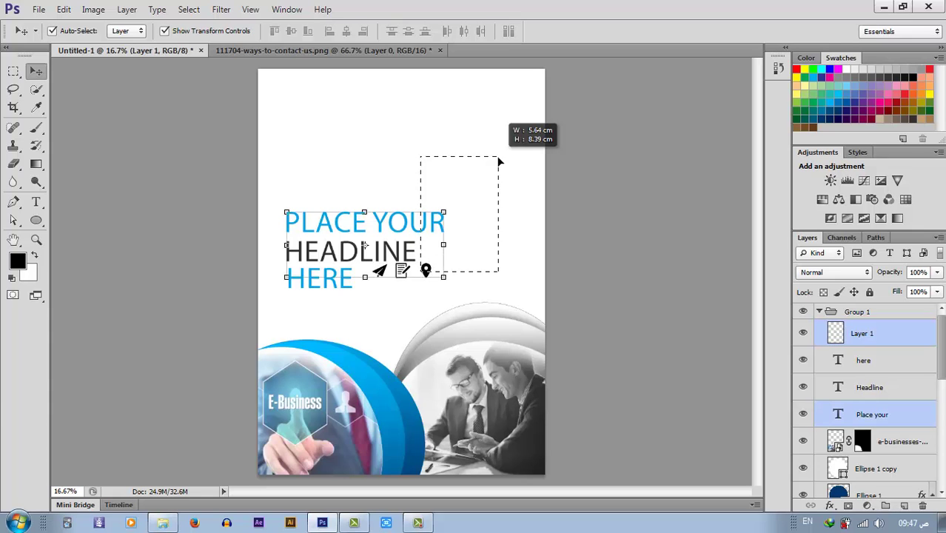
left_click(514, 207)
left_click_drag(427, 274, 504, 119)
key("ctrl+plus")
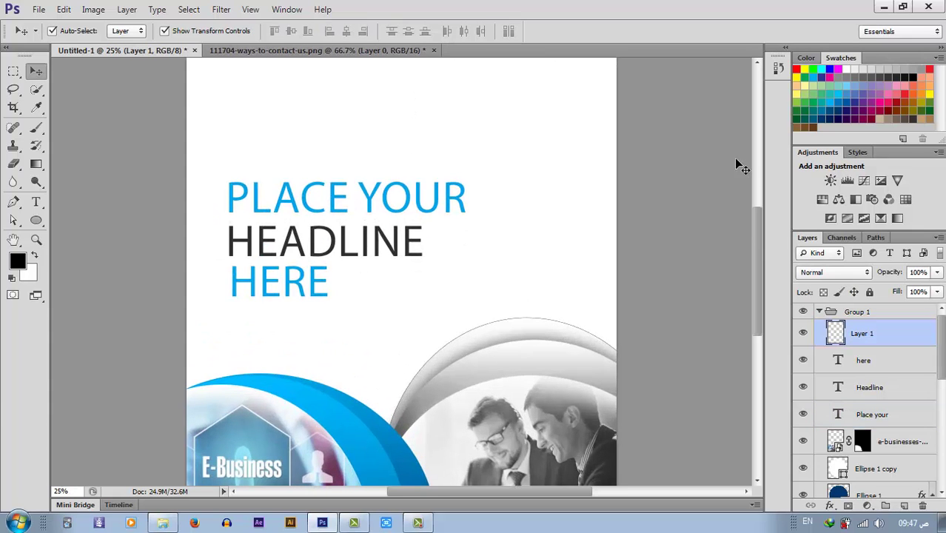
left_click_drag(758, 226, 752, 200)
left_click_drag(549, 154, 573, 148)
left_click(676, 197)
left_click(570, 146)
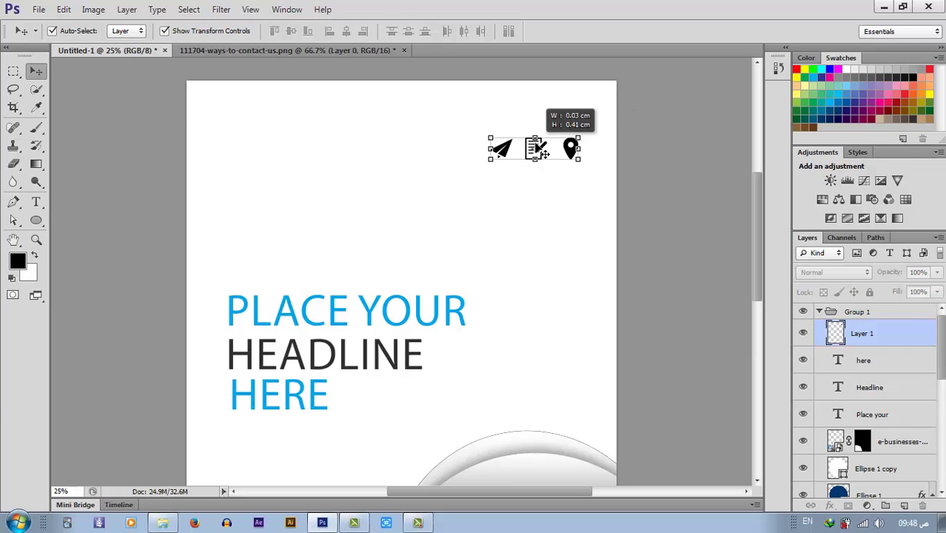
left_click(654, 178)
Step: Convert the icon layer, Layer 1, to a smart object and enlarge the icons in the upper-right corner
left_click(861, 333)
right_click(862, 331)
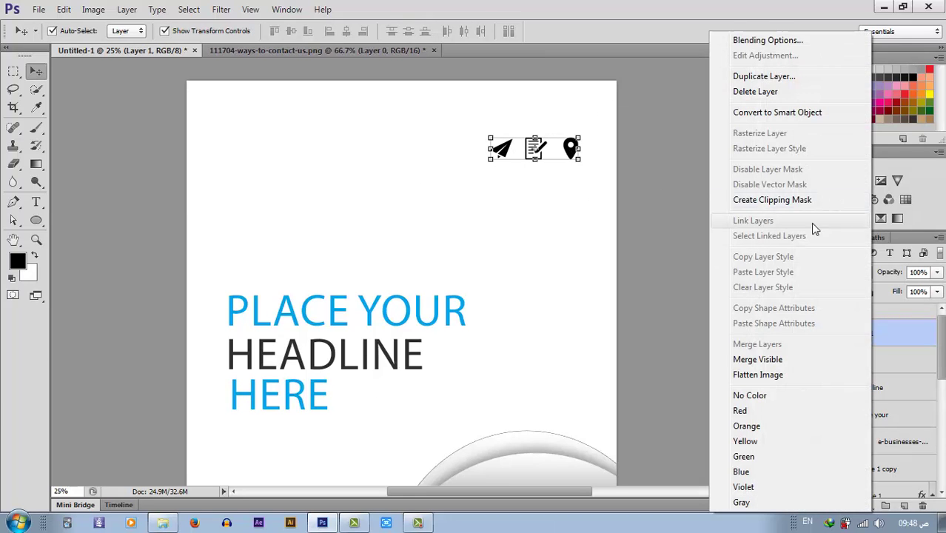
left_click(725, 126)
mouse_move(586, 166)
left_mouse_down()
mouse_move(609, 178)
mouse_move(597, 169)
left_mouse_up()
left_click(696, 31)
left_click(681, 131)
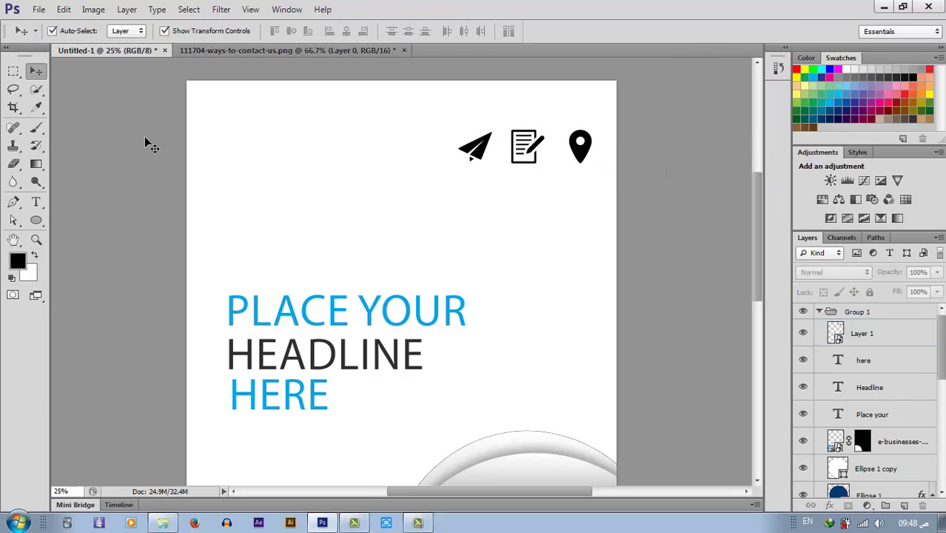
Step: Show the rulers and place guides at the headline's left edge and the icon row's right, top and bottom edges
left_click(38, 200)
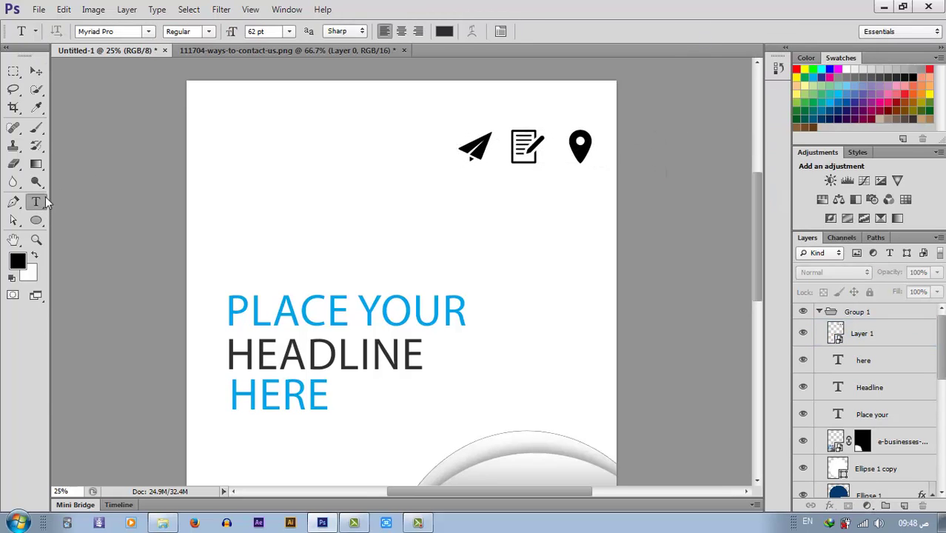
left_click(250, 9)
left_click(261, 232)
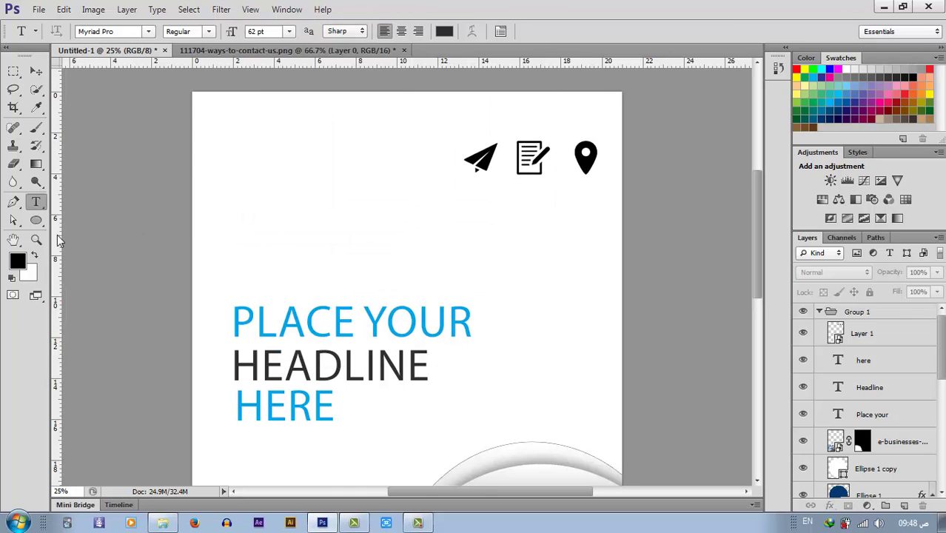
left_click_drag(57, 235, 230, 251)
left_click_drag(58, 185, 599, 246)
left_click_drag(517, 65, 531, 138)
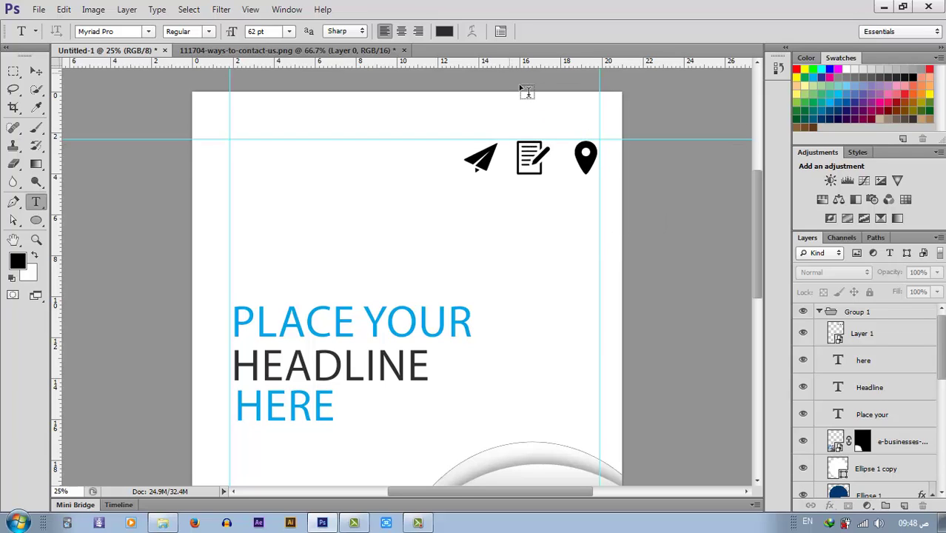
left_click_drag(509, 69, 524, 182)
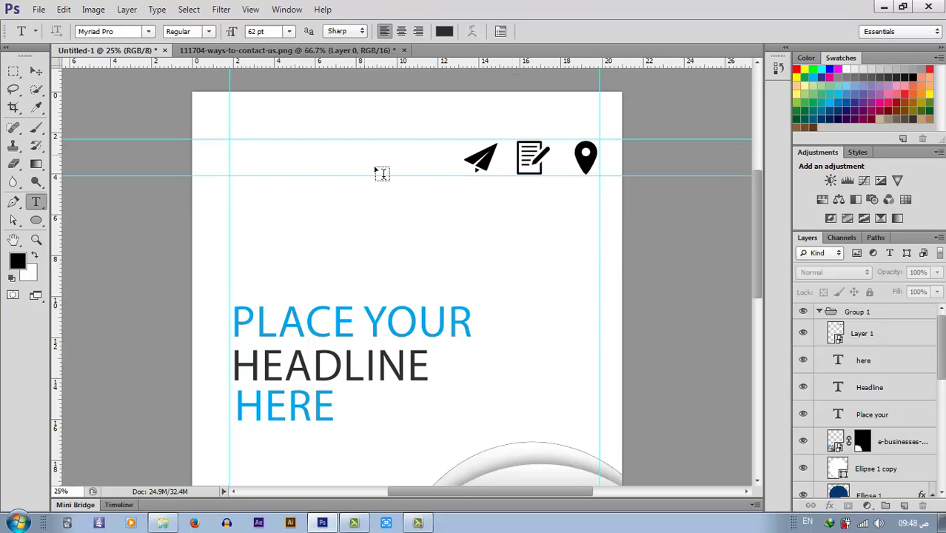
Step: Create a text box between the horizontal guides, left of the icons, and fill it with Lorem Ipsum placeholder text at 18 pt
left_click_drag(231, 141, 420, 175)
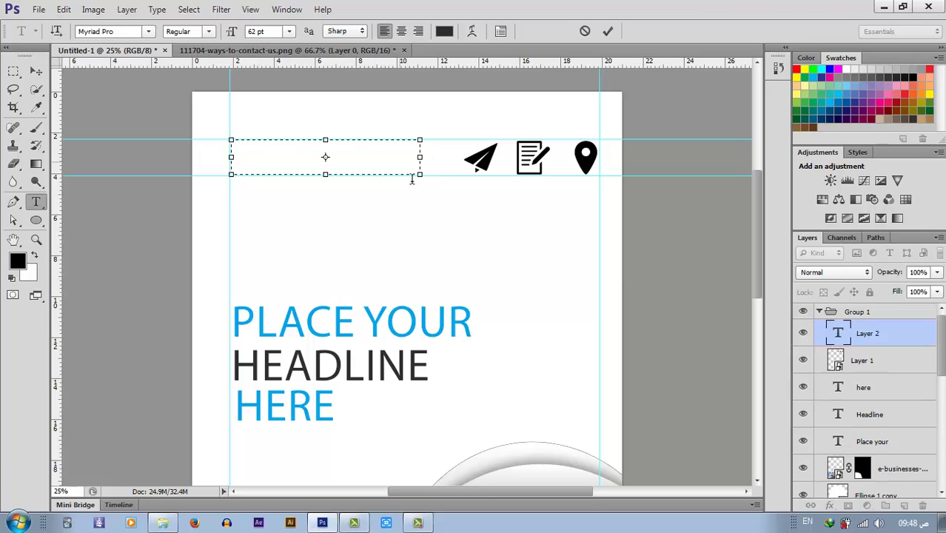
left_click(157, 10)
left_click(159, 11)
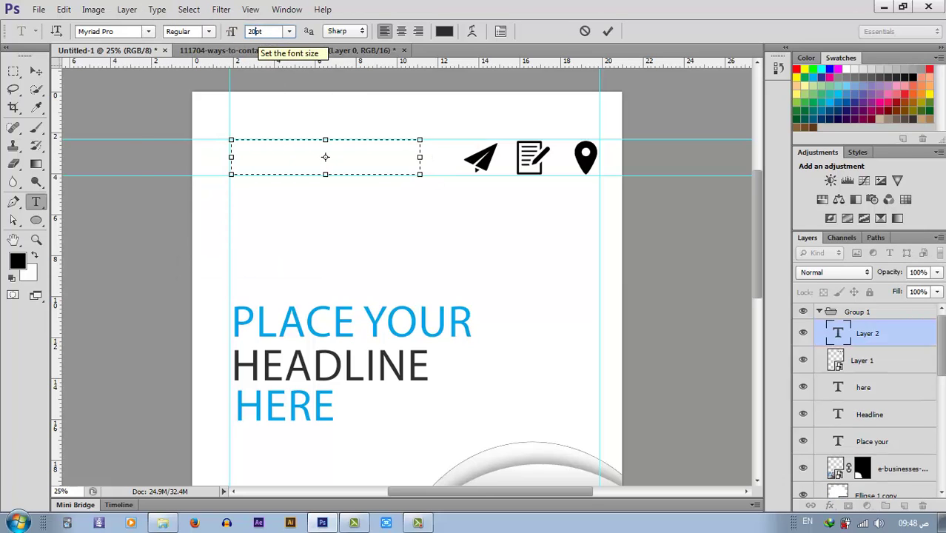
left_click(157, 10)
left_click(215, 240)
key("ctrl+a")
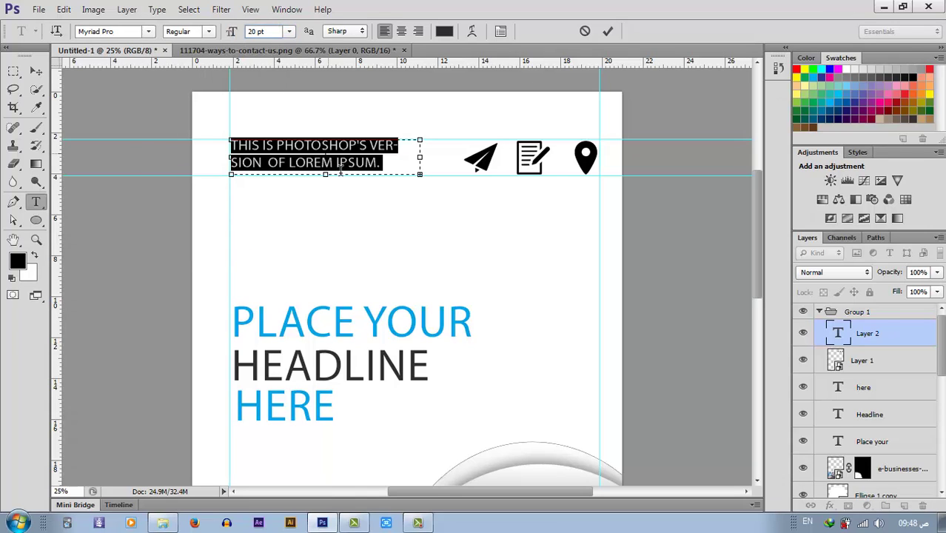
key("ctrl+shift+comma")
left_click(606, 31)
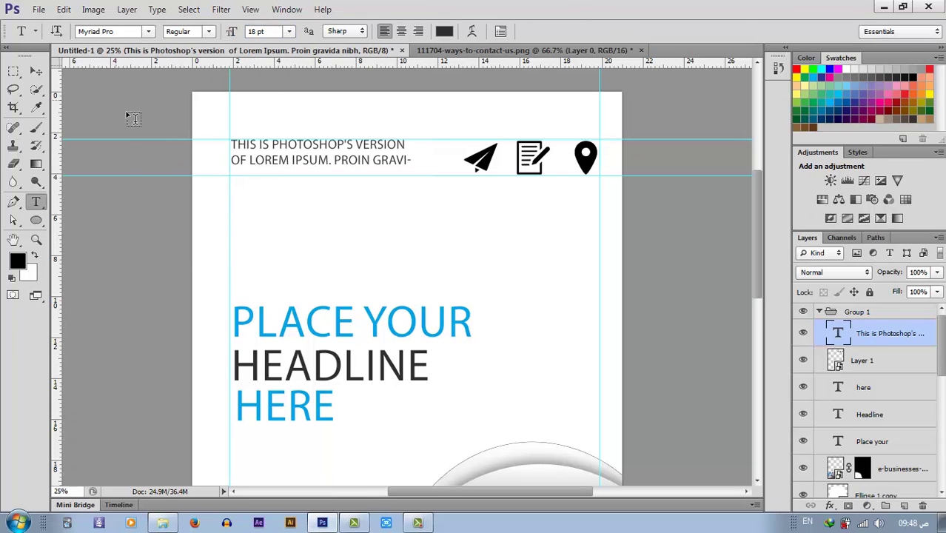
Step: Hide the guides and trim the placeholder paragraph so it ends at PROIN, then commit and deselect it
key("ctrl+minus")
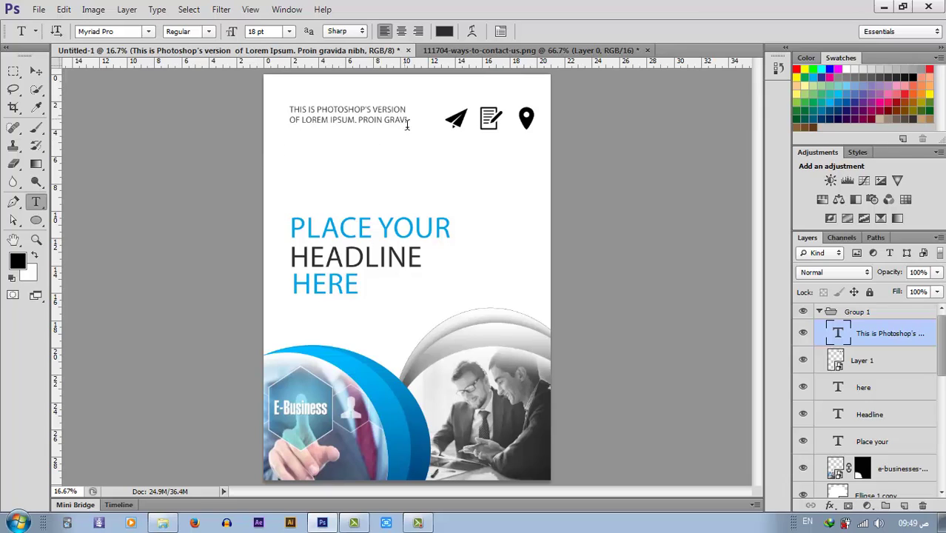
left_click(409, 127)
key("ctrl+Return")
key("v")
left_click(574, 163)
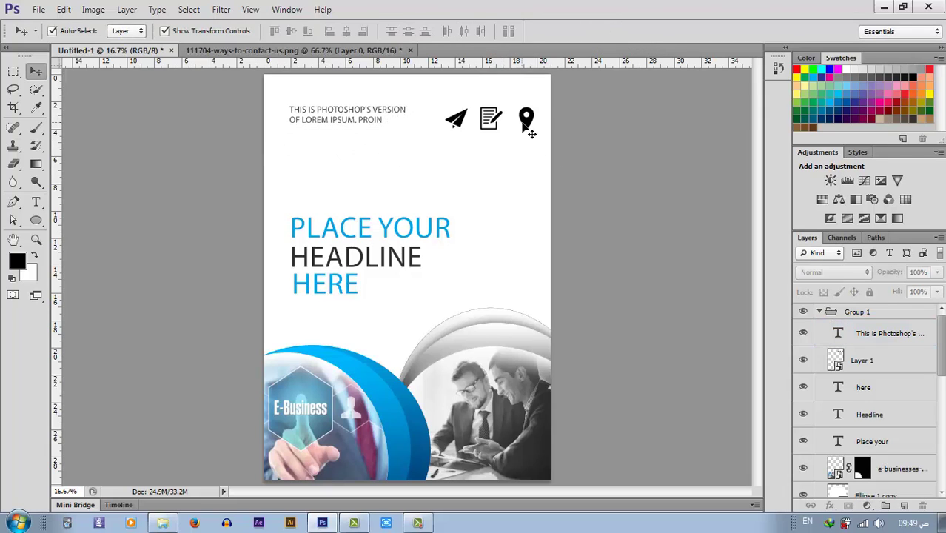
Step: Shrink the contact icon row within its corner and move the three headline lines up beneath the placeholder text
left_click(527, 124)
key("ctrl+t")
left_click_drag(540, 117, 527, 118)
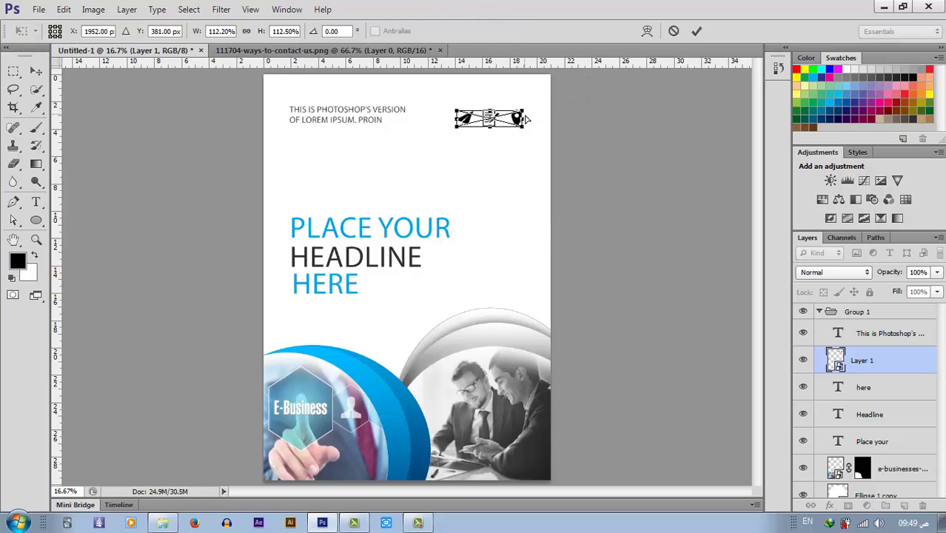
key("Return")
left_click(499, 148)
left_click(527, 125)
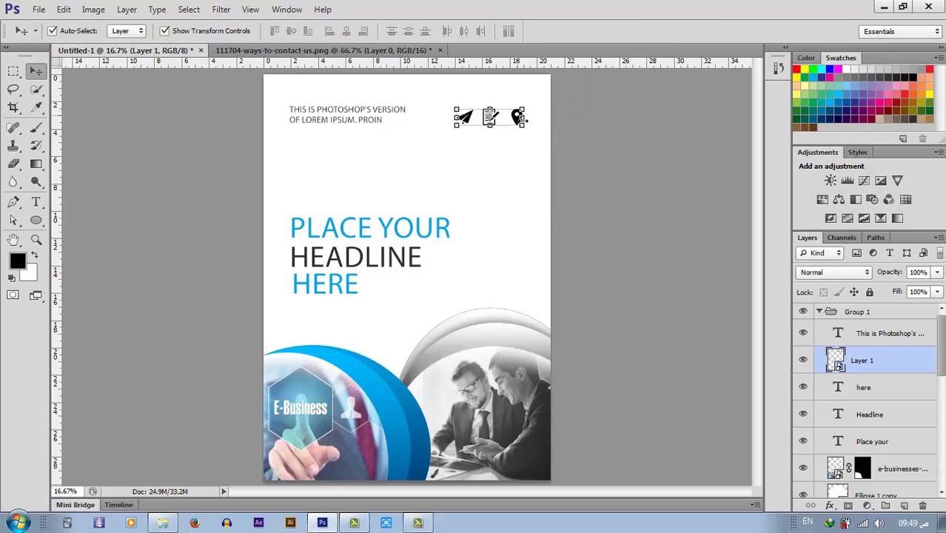
left_click(628, 159)
left_click_drag(369, 310, 339, 170)
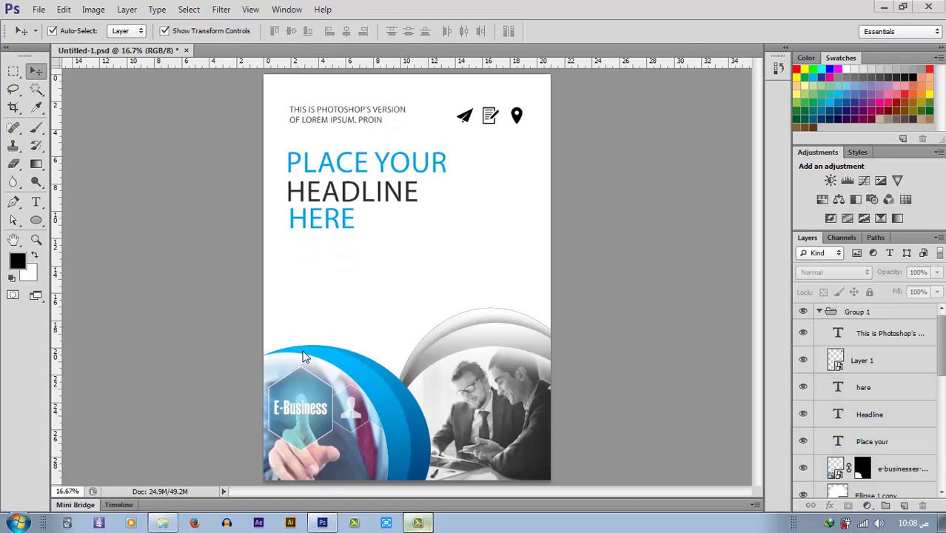
Step: Place the Paris-Eiffel-tower image on the flyer, enlarged and rotated counterclockwise so the tower stands upright mid-page
left_click(163, 522)
left_click_drag(674, 180, 283, 305)
left_click_drag(567, 139, 608, 306)
left_click_drag(472, 303, 510, 260)
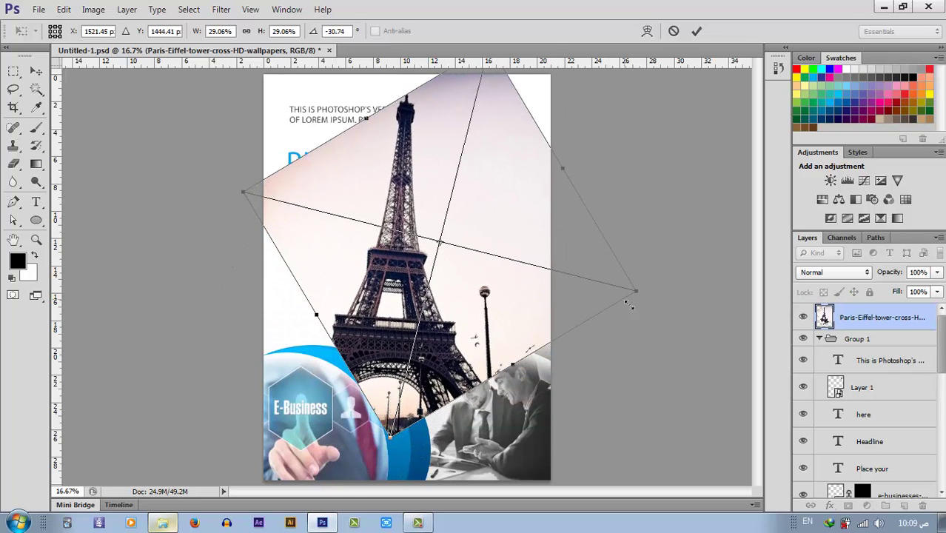
left_click_drag(644, 308, 647, 294)
left_click(695, 31)
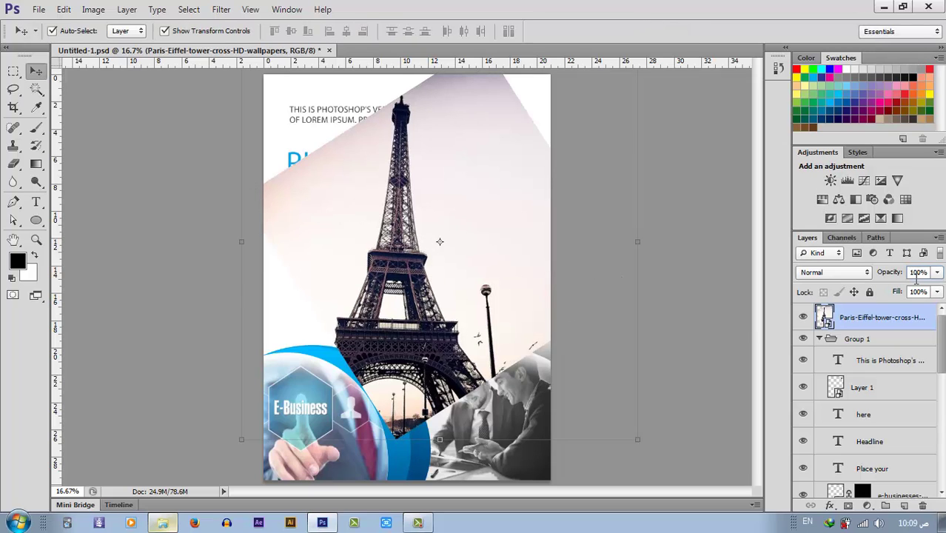
Step: Set the Eiffel tower layer's opacity to 10%
double_click(917, 275)
type("10")
left_click(868, 274)
left_click(754, 288)
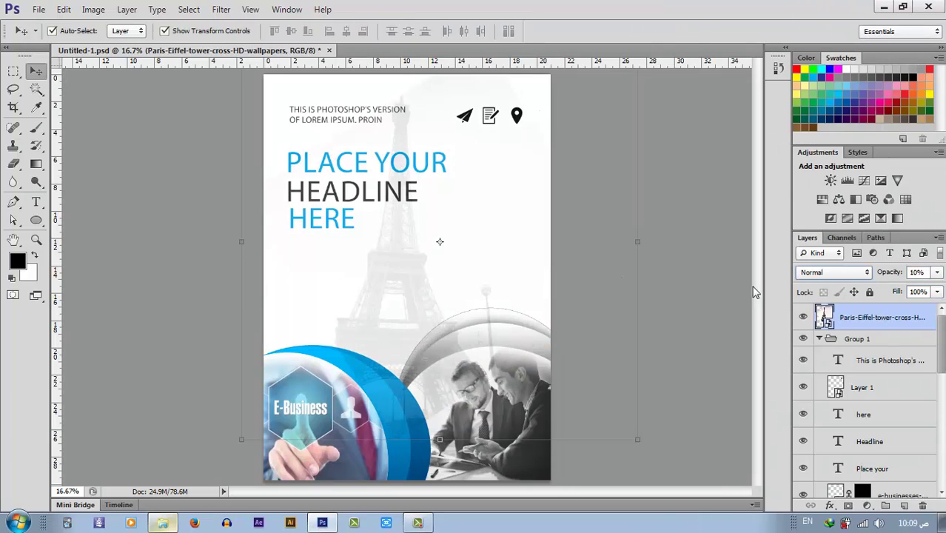
Step: Add a layer mask to the Eiffel tower layer and brush black over the photos, the crescents and the page's upper area
left_click(848, 506)
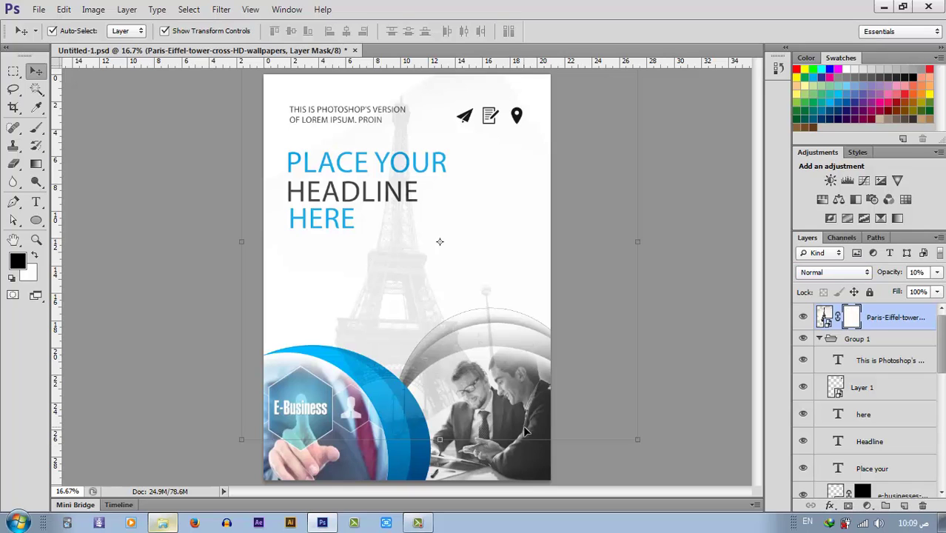
key("b")
mouse_move(608, 446)
left_mouse_down()
mouse_move(555, 379)
mouse_move(481, 379)
left_mouse_up()
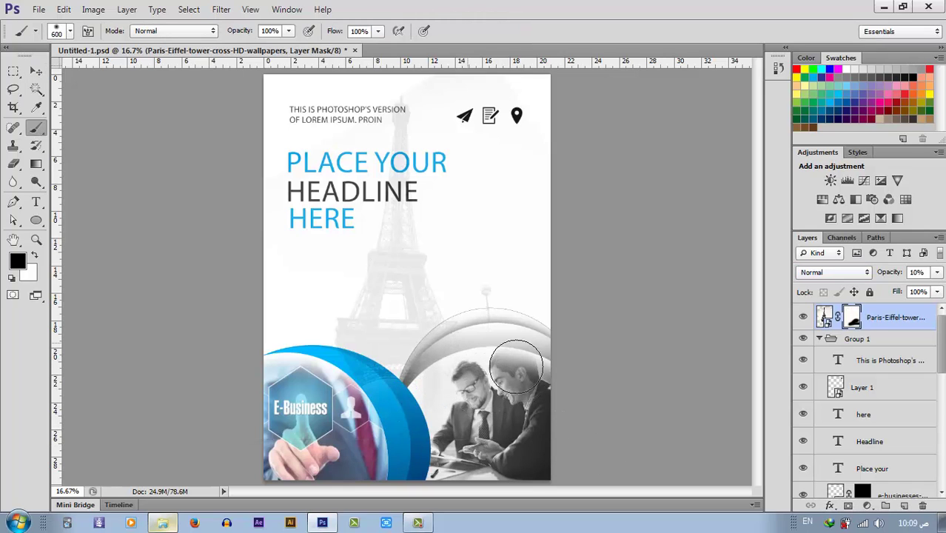
mouse_move(544, 368)
left_mouse_down()
mouse_move(463, 410)
mouse_move(440, 435)
left_mouse_up()
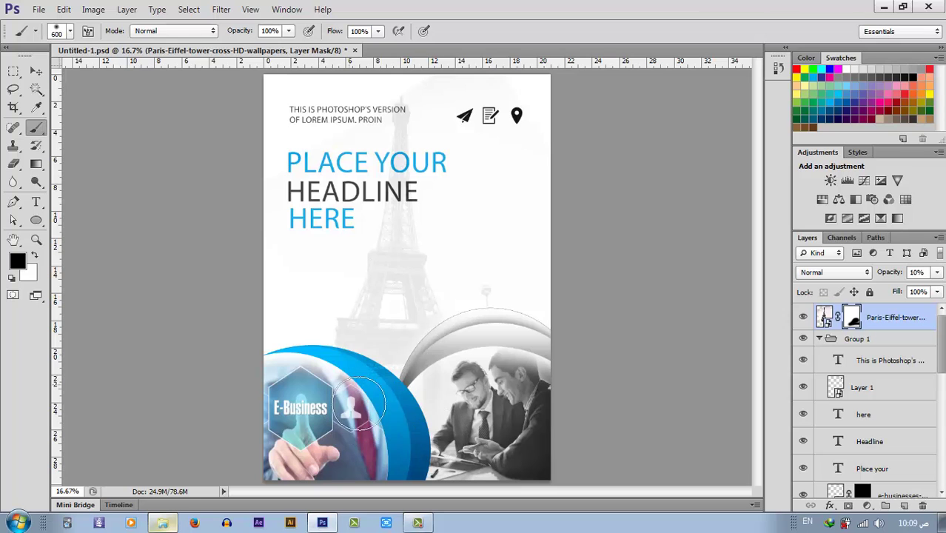
mouse_move(359, 403)
left_mouse_down()
mouse_move(427, 457)
mouse_move(462, 448)
mouse_move(494, 398)
left_mouse_up()
mouse_move(583, 176)
left_mouse_down()
mouse_move(462, 78)
mouse_move(462, 105)
mouse_move(425, 49)
mouse_move(426, 58)
left_mouse_up()
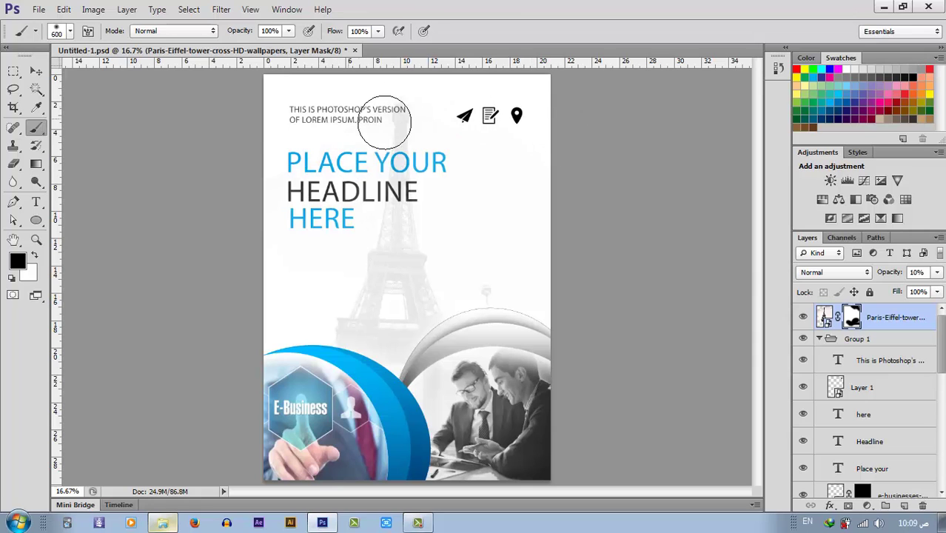
left_click(36, 71)
left_click(127, 144)
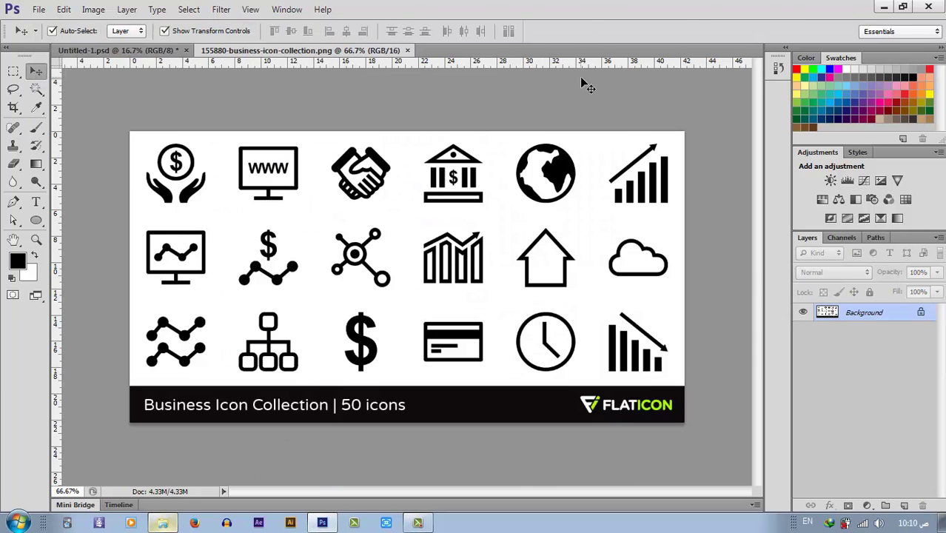
Step: Copy the rising bar chart icon from 155880-business-icon-collection.png into the flyer and enlarge it to about 495% beside the headline
key("m")
mouse_move(602, 143)
left_mouse_down()
mouse_move(682, 216)
mouse_move(589, 134)
left_mouse_up()
key("v")
key("m")
key("v")
mouse_move(639, 175)
left_mouse_down()
mouse_move(202, 51)
mouse_move(306, 74)
mouse_move(401, 275)
mouse_move(436, 241)
mouse_move(520, 202)
left_mouse_up()
key("ctrl+t")
left_click_drag(457, 251, 502, 232)
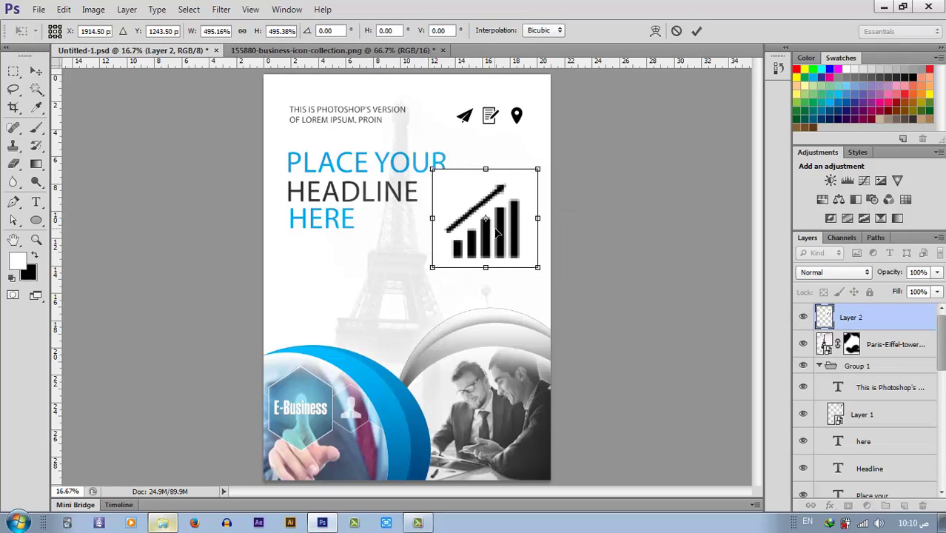
left_click(696, 30)
Step: Remove the white background around the bar chart icon with the Magic Wand, then deselect
left_click(36, 89)
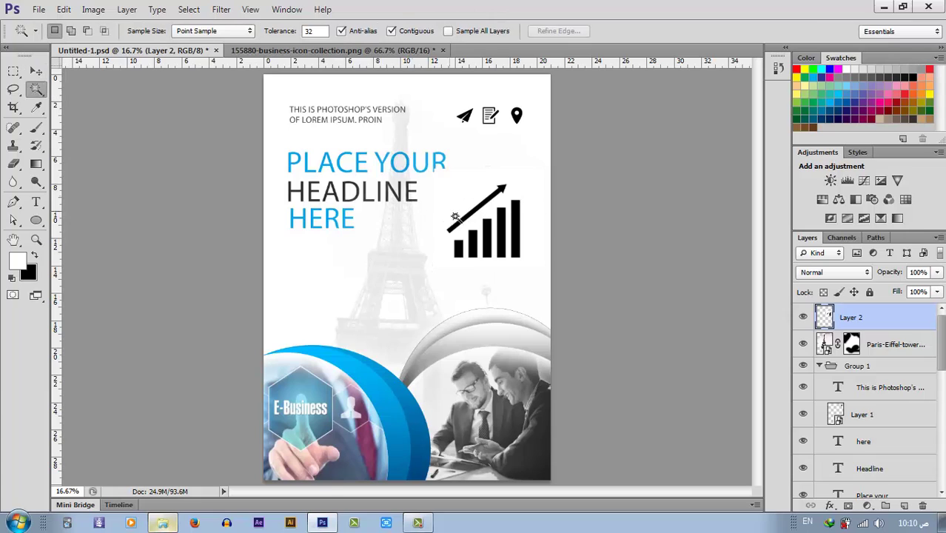
left_click(471, 207)
key("Delete")
key("ctrl+d")
key("v")
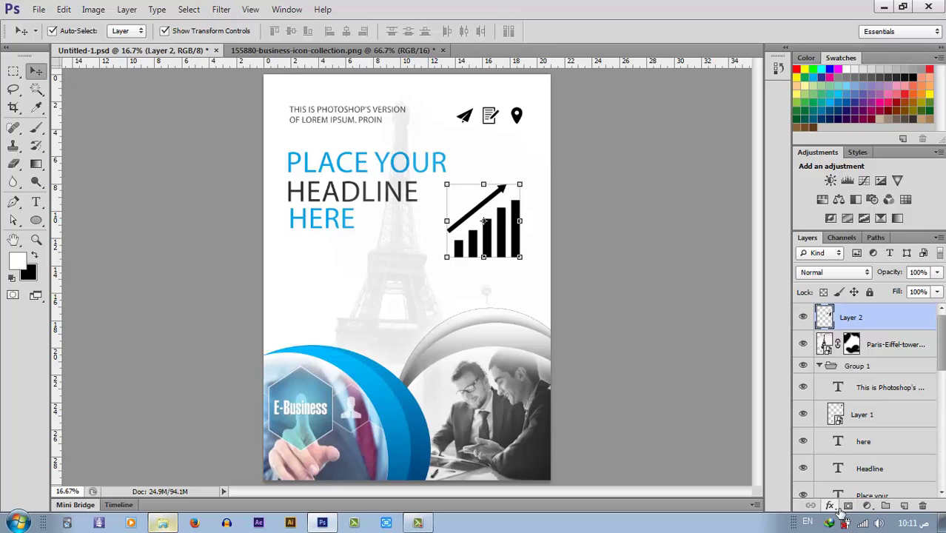
Step: Apply a Color Overlay to the bar chart icon using the blue sampled from the left crescent
left_click(866, 507)
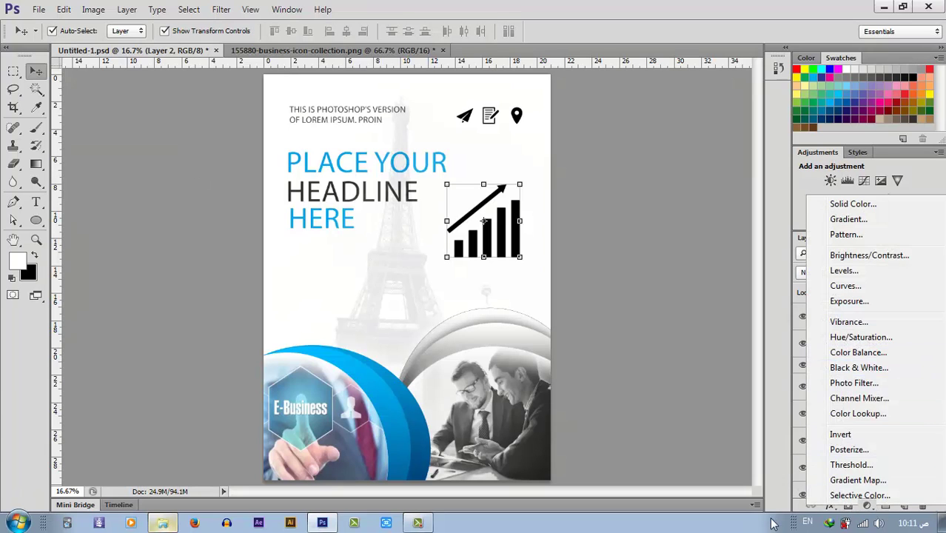
left_click(853, 506)
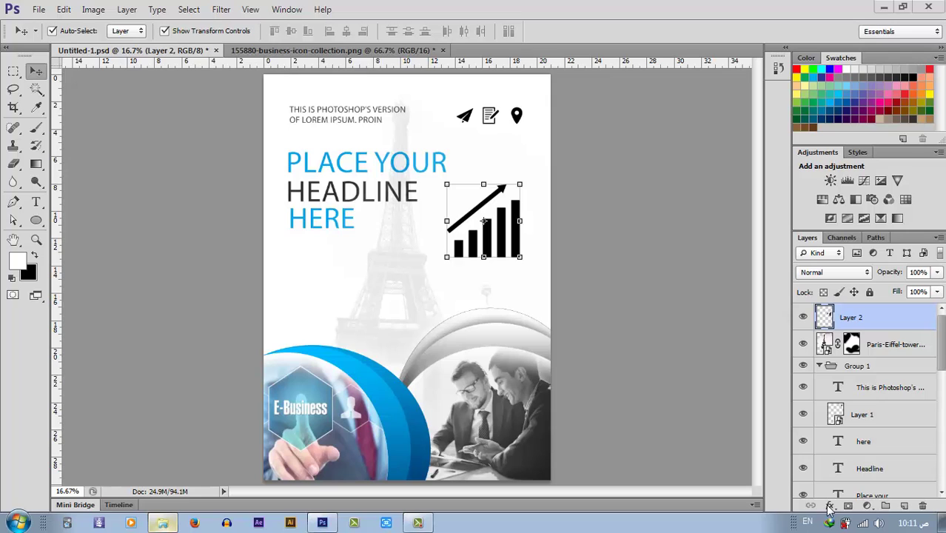
left_click(829, 506)
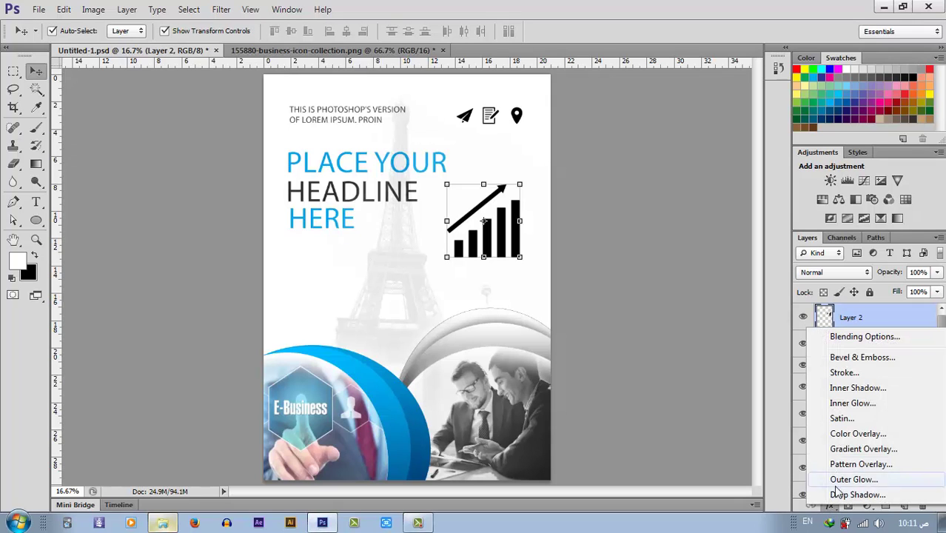
left_click(859, 436)
left_click(832, 194)
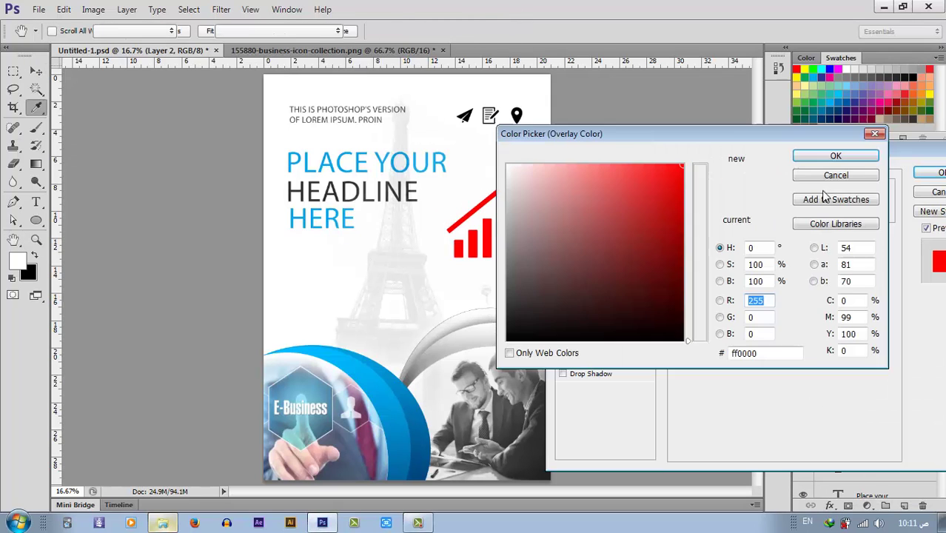
left_click(376, 384)
left_click(817, 159)
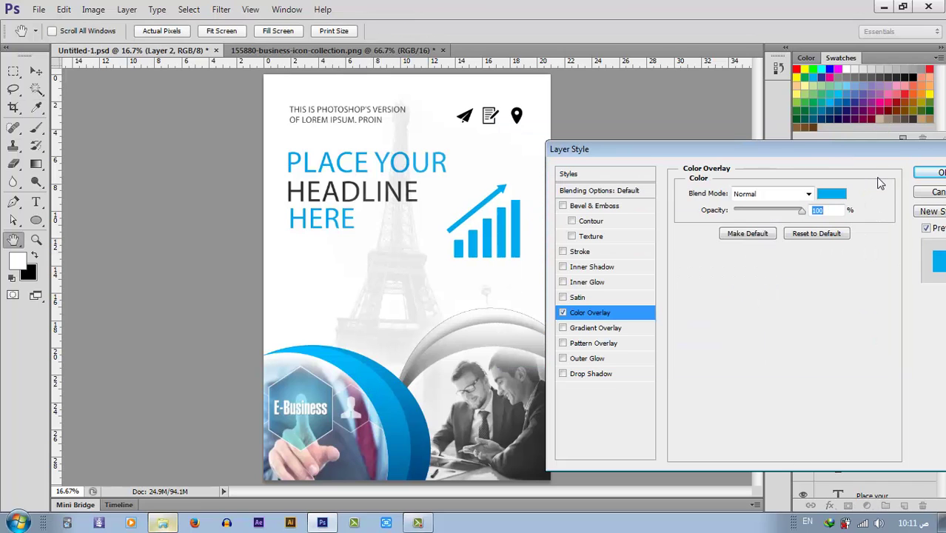
left_click(918, 174)
Step: Add the bold 20 pt caption INCREASE YOUR SALES below the bar chart in the dark gray sampled from HEADLINE
key("t")
key("ctrl+plus")
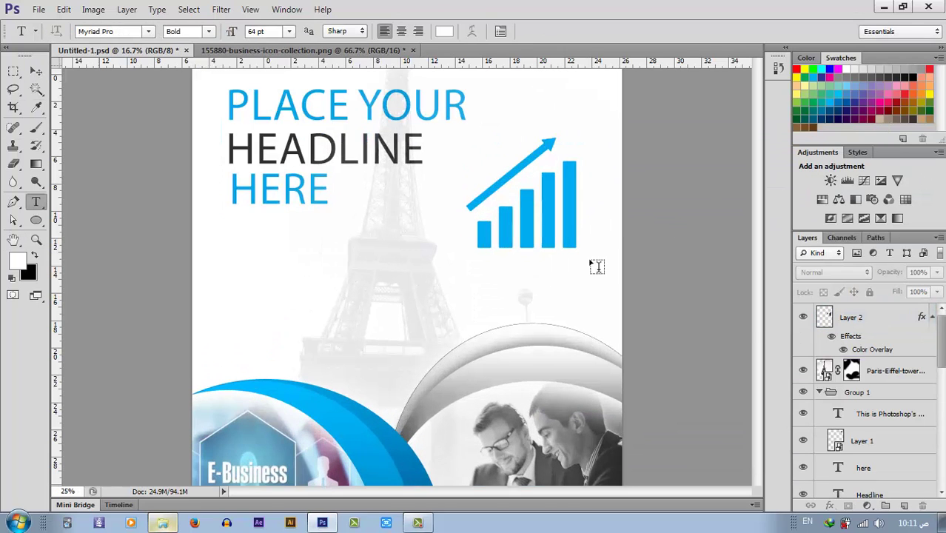
left_click(445, 282)
left_click(446, 32)
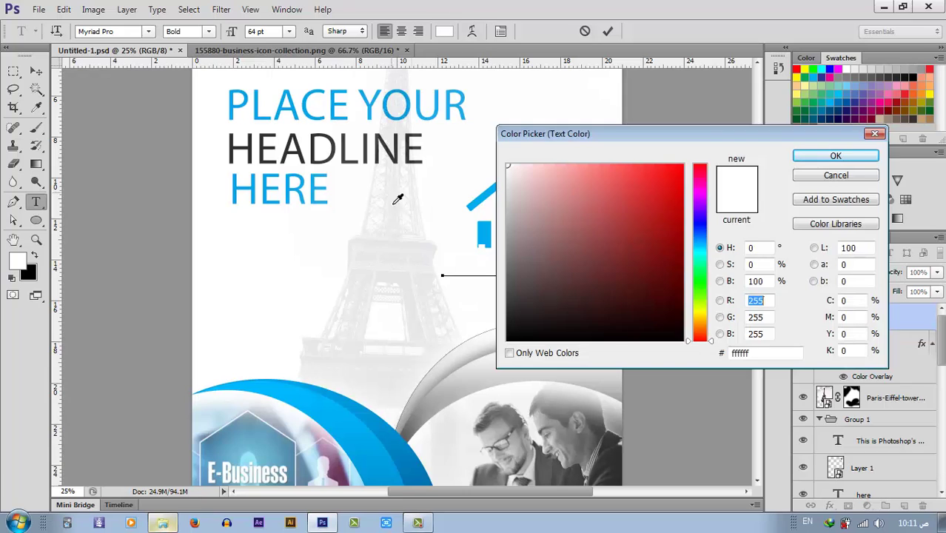
left_click(393, 156)
left_click(796, 156)
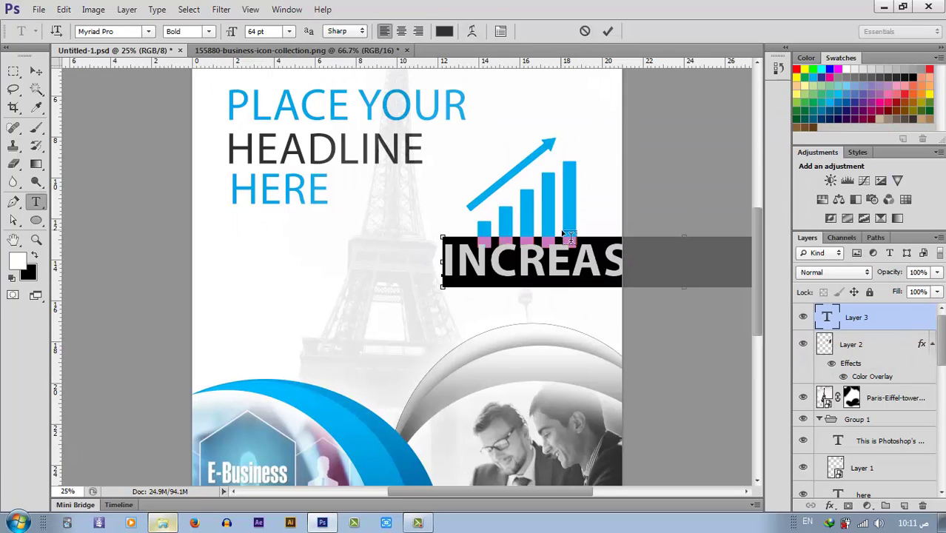
type("20")
key("Return")
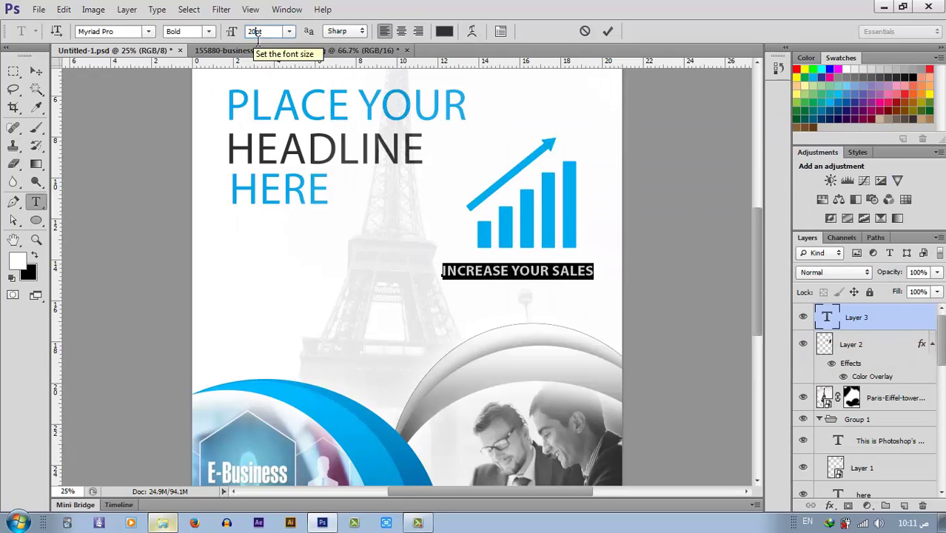
left_click(608, 30)
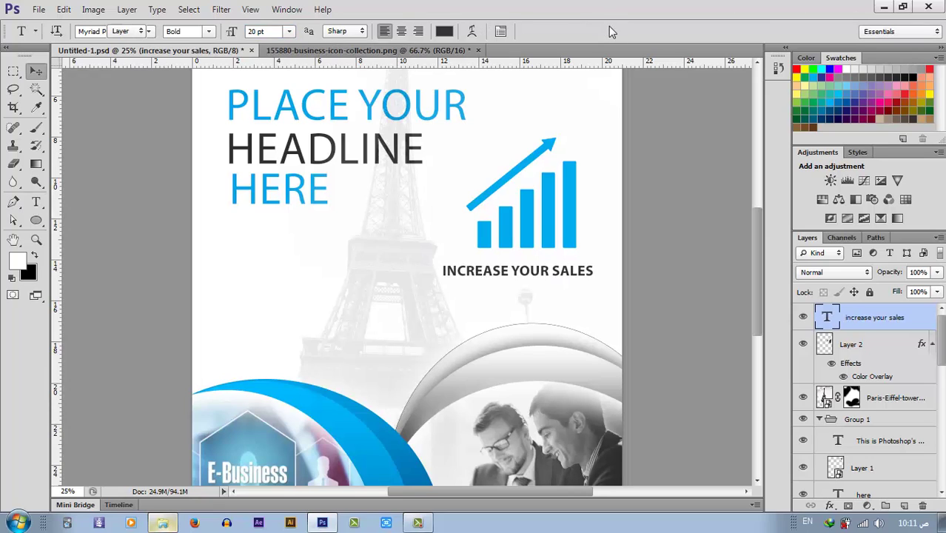
Step: Move the INCREASE YOUR SALES caption up and to the left, close beneath the bar chart
left_click_drag(576, 275, 562, 271)
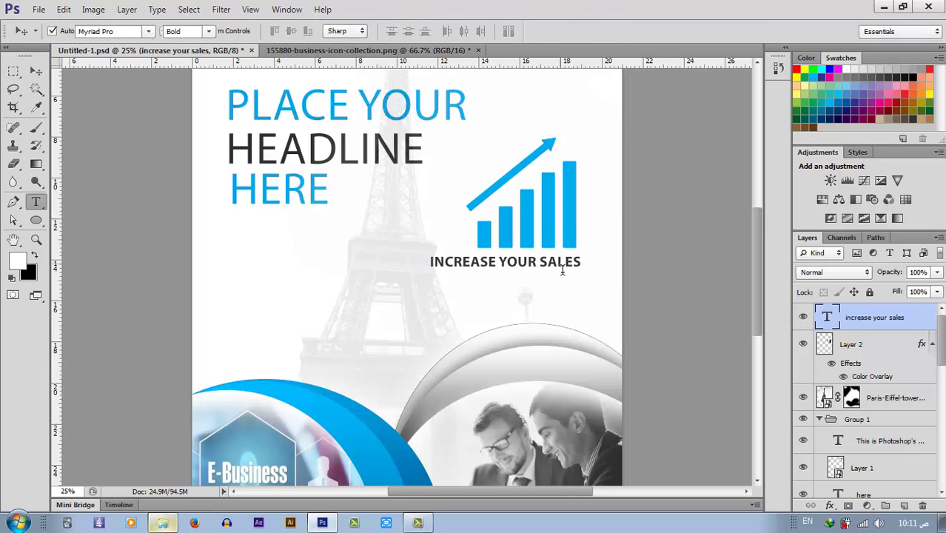
left_click(502, 270)
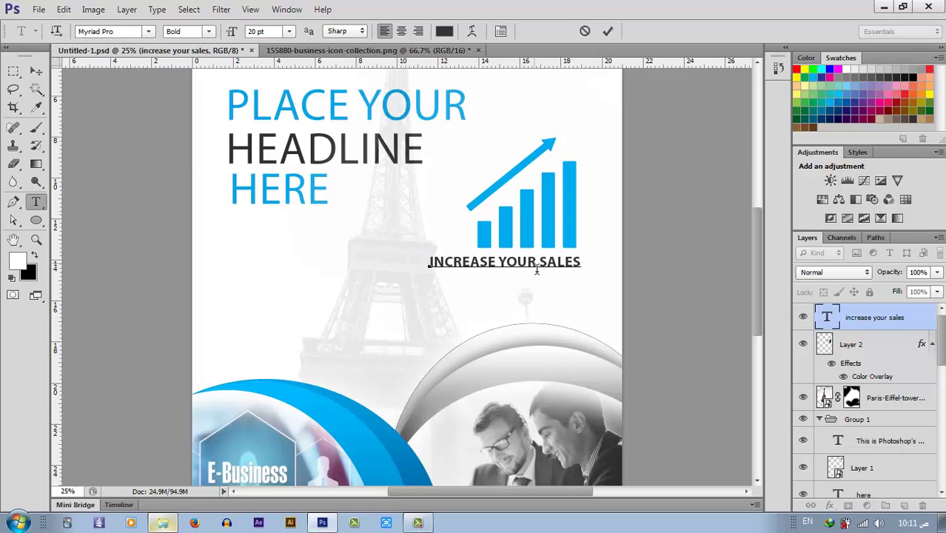
key("Escape")
key("ctrl+t")
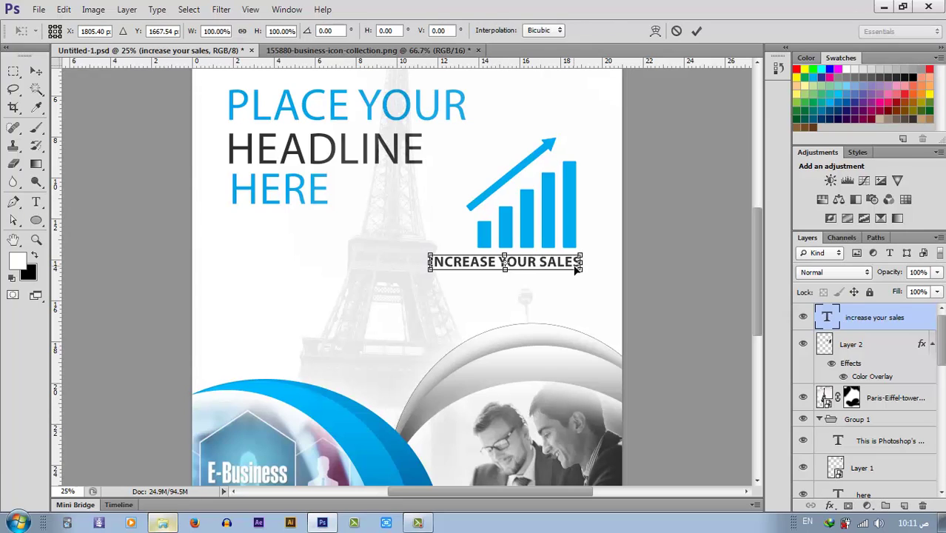
left_click(697, 31)
mouse_move(555, 264)
left_mouse_down()
mouse_move(570, 268)
mouse_move(476, 281)
mouse_move(479, 271)
mouse_move(507, 278)
mouse_move(556, 266)
left_mouse_up()
Step: Create a separate bold text reading 50% below the caption and enlarge it to 58 pt
key("t")
left_click(419, 296)
type("INCREASE YOUR SALES")
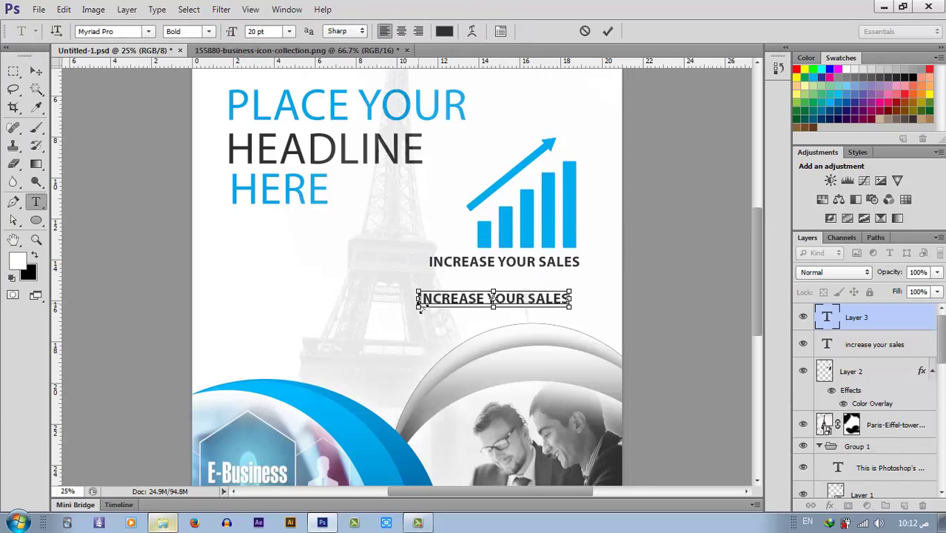
key("ctrl+a")
type("50")
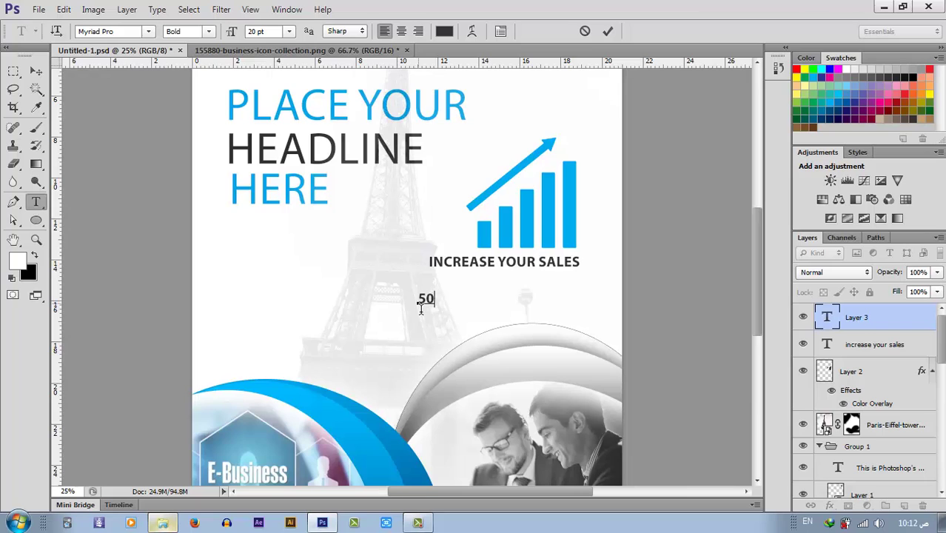
key("ctrl+shift+period")
key("ctrl+shift+period")
key("ctrl+shift+period")
key("ctrl+shift+period")
key("ctrl+shift+period")
key("ctrl+shift+period")
key("ctrl+shift+period")
key("ctrl+shift+period")
key("ctrl+shift+period")
key("ctrl+shift+period")
key("ctrl+shift+period")
key("ctrl+shift+period")
key("ctrl+shift+period")
key("ctrl+shift+period")
key("ctrl+shift+period")
key("ctrl+shift+period")
key("ctrl+shift+period")
key("ctrl+shift+period")
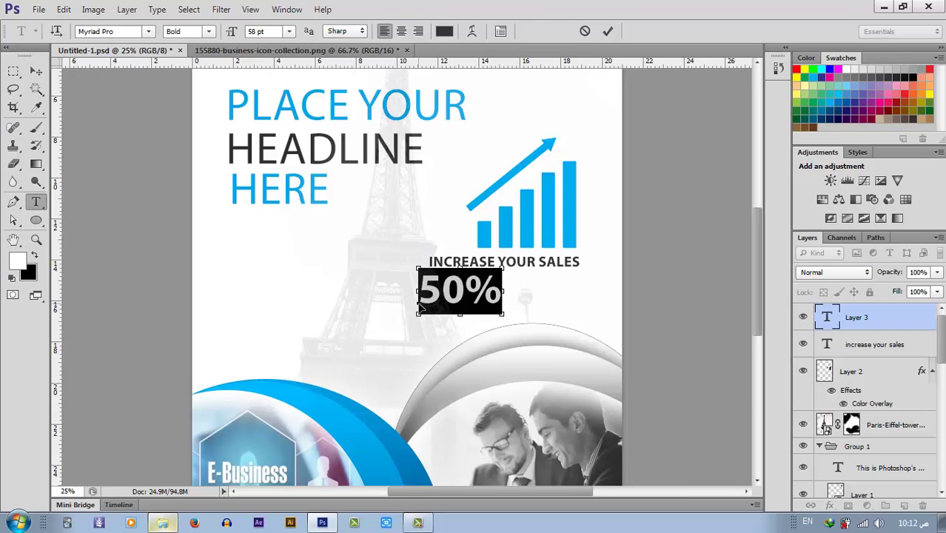
key("ctrl+Return")
Step: Move 50% to the left side of the bar chart and align the INCREASE YOUR SALES caption beneath it
key("v")
left_click_drag(438, 305, 404, 253)
left_click_drag(485, 267, 438, 268)
left_click(672, 228)
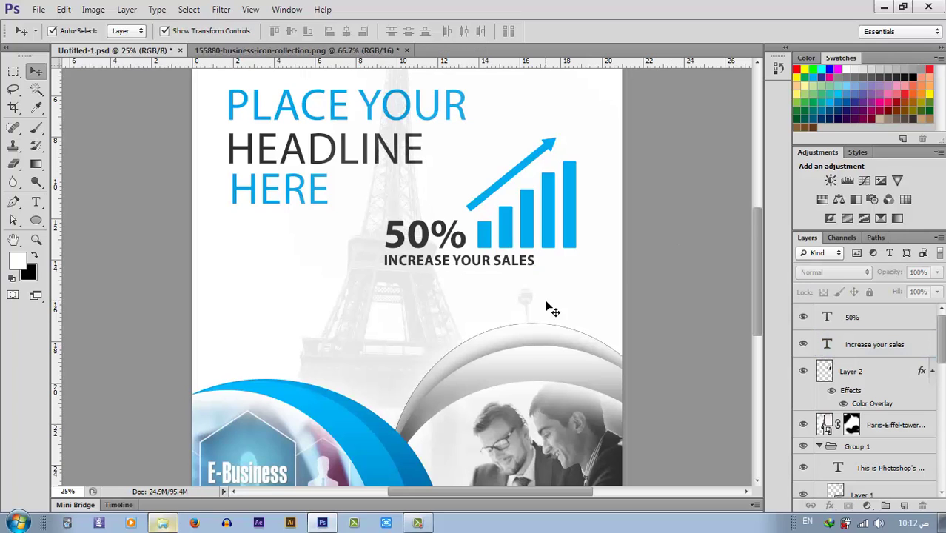
Step: Lock the Eiffel tower layer
left_click(427, 337)
left_click(870, 291)
left_click(701, 316)
Step: Select the 50% text, the caption and the bar chart together and move them right and down below the headline
left_click(532, 210)
left_click_drag(666, 267, 409, 214)
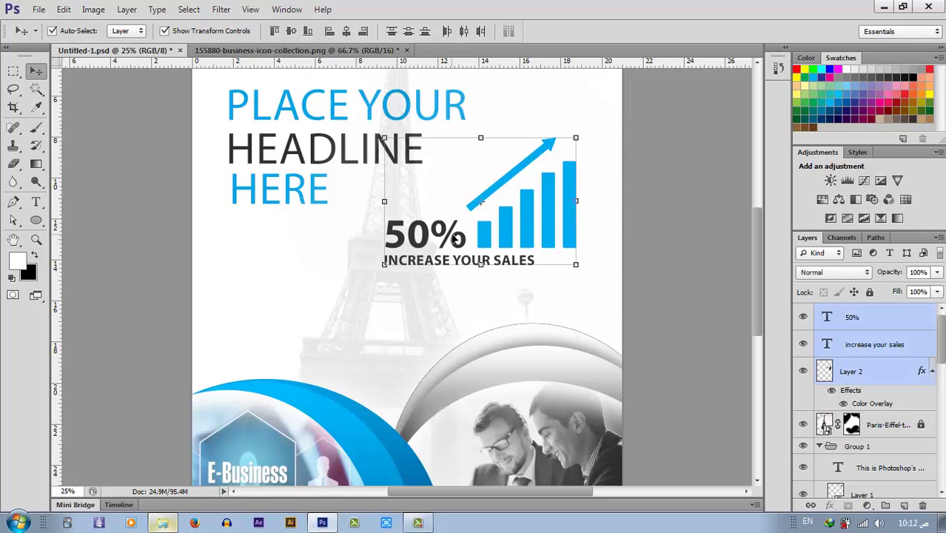
left_click_drag(451, 238, 473, 234)
key("ctrl+minus")
left_click_drag(530, 242, 521, 242)
key("shift+Down")
key("shift+Down")
key("shift+Down")
key("shift+Down")
key("shift+Down")
key("shift+Down")
key("shift+Down")
key("shift+Down")
key("shift+Down")
key("shift+Down")
key("shift+Down")
key("shift+Down")
key("shift+Down")
key("shift+Down")
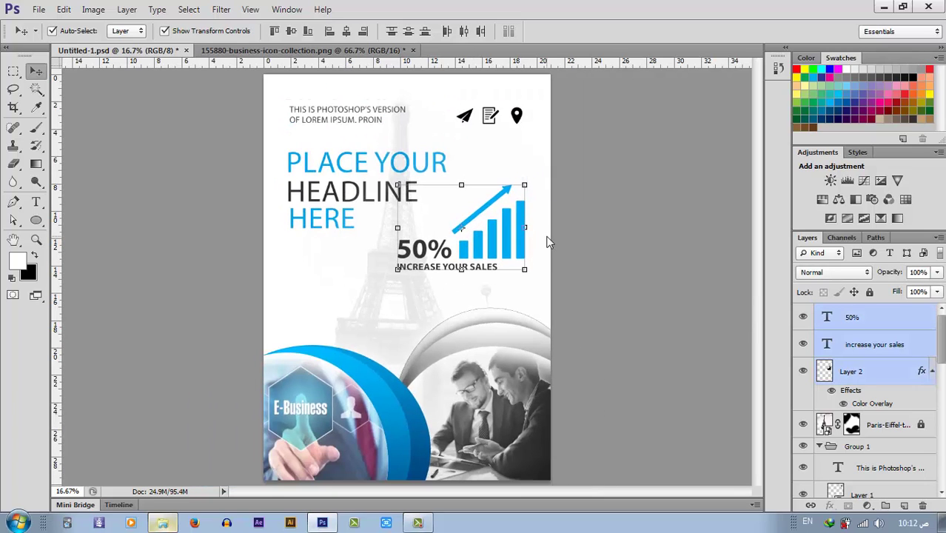
left_click(631, 213)
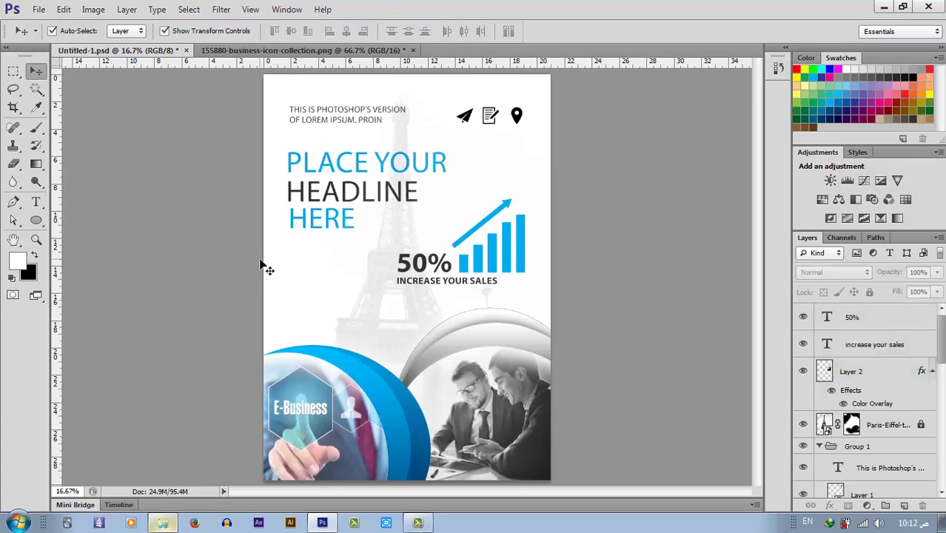
Step: Select the three headline lines and nudge them down slightly
left_click_drag(263, 265, 356, 148)
key("shift+Down")
key("shift+Down")
key("shift+Down")
key("shift+Down")
key("shift+Down")
key("shift+Down")
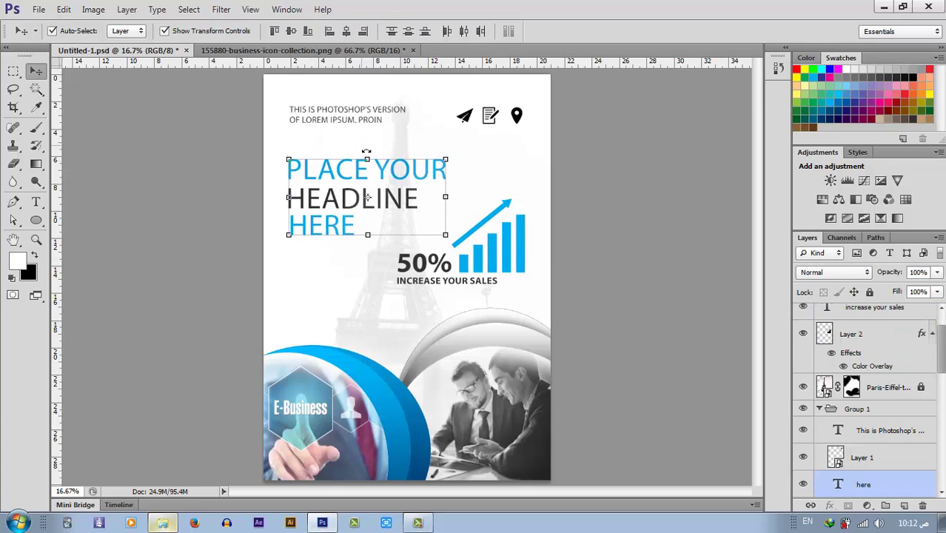
Step: Select the placeholder paragraph and the contact icon row together and nudge them down slightly
left_click(399, 132)
left_click_drag(620, 143, 296, 95)
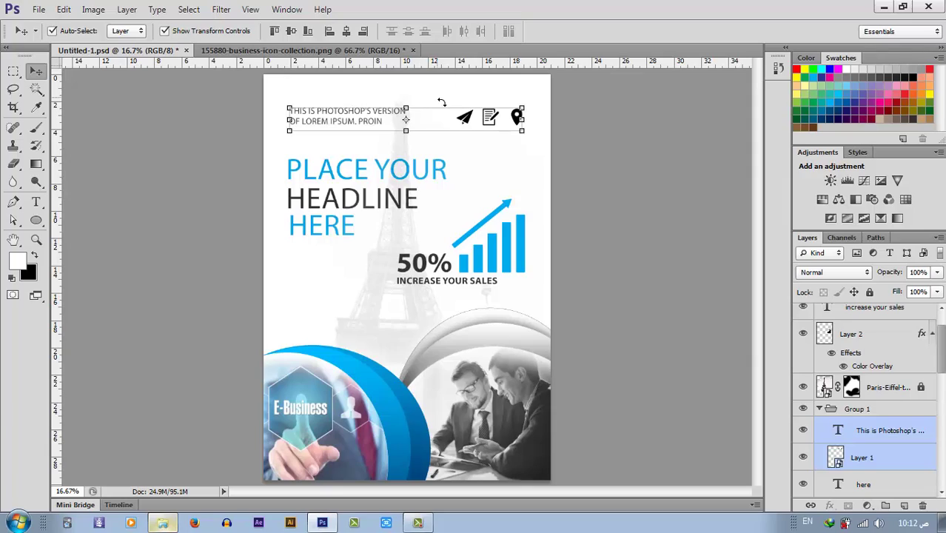